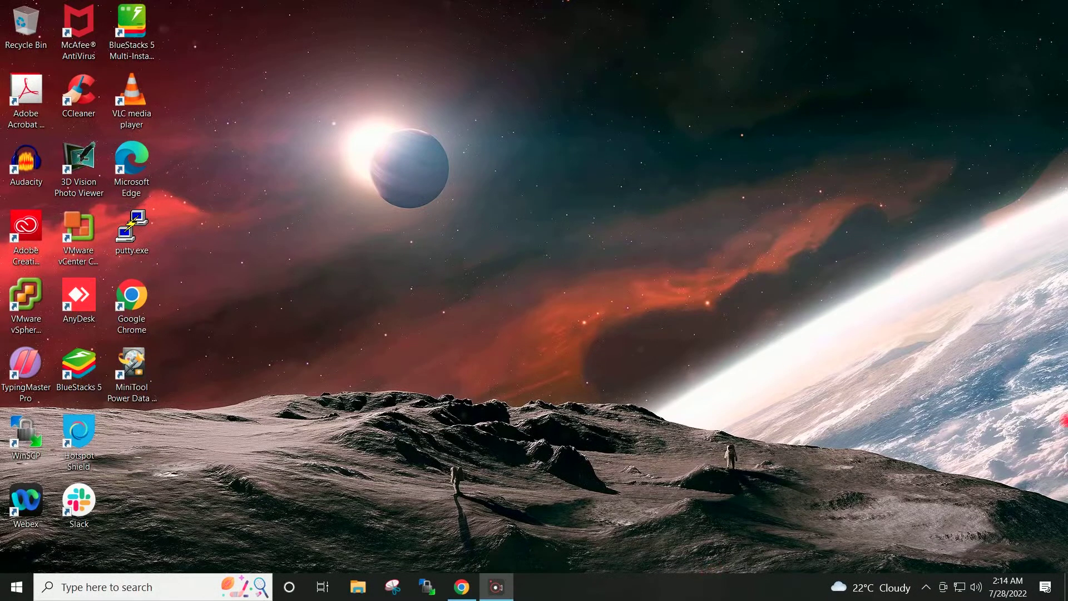
Browse USB Drive (J:) to see VMware tool in linux.docx, then return to This PC
left_click(359, 588)
left_click(43, 191)
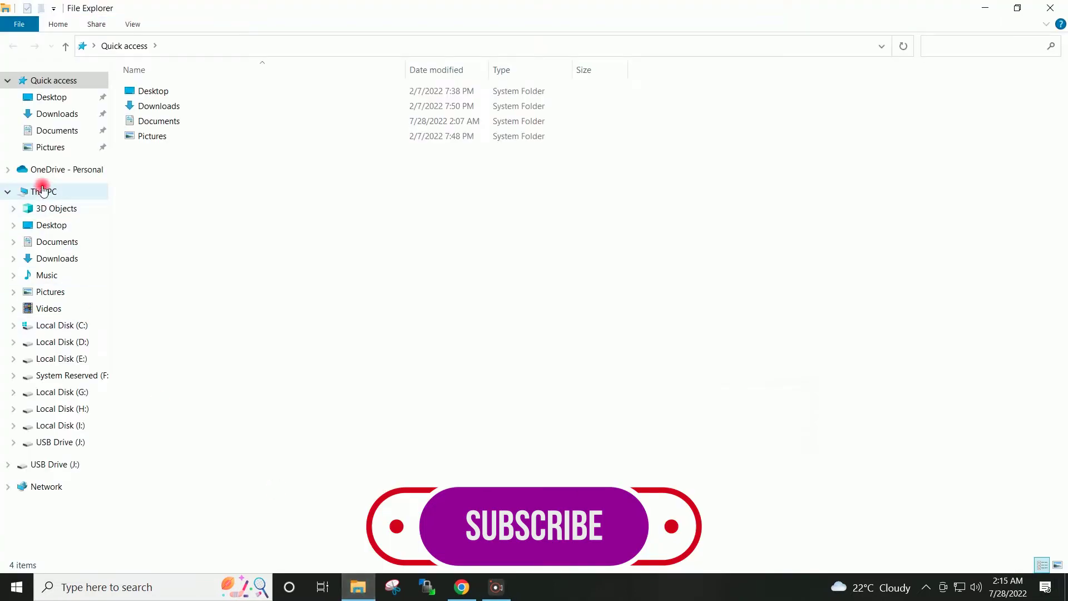
double_click(588, 236)
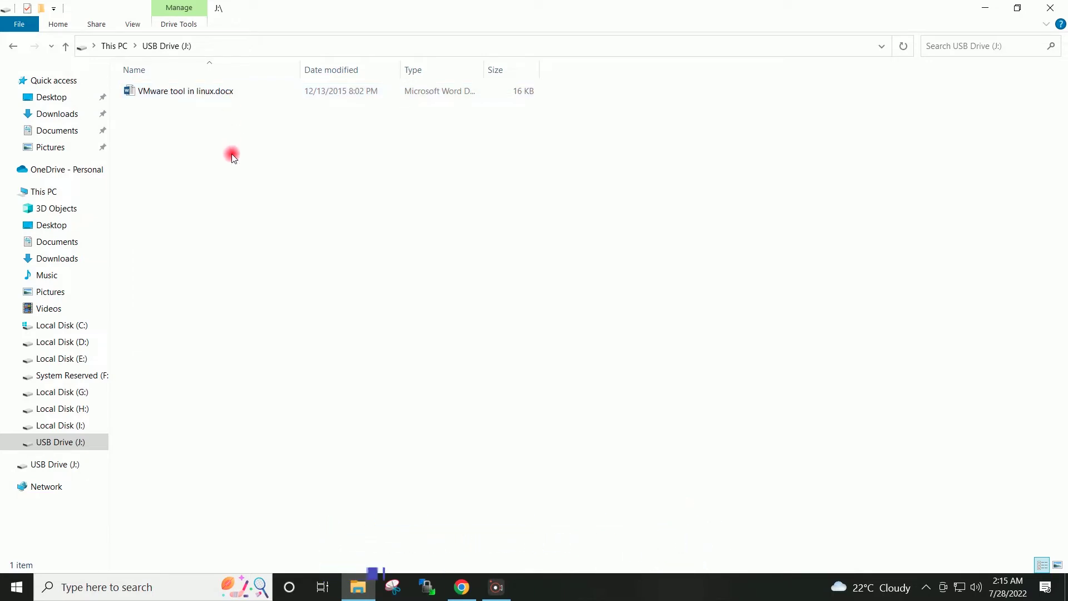
left_click(101, 49)
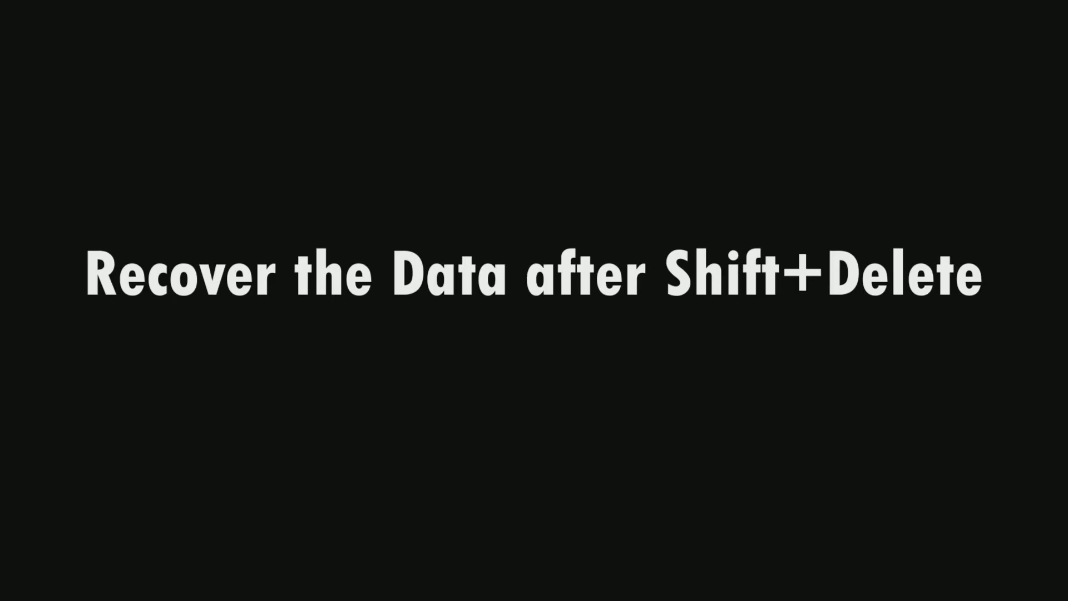
Permanently delete VMware tool in linux.docx from USB Drive (J:) with Shift+Delete
left_click(553, 248)
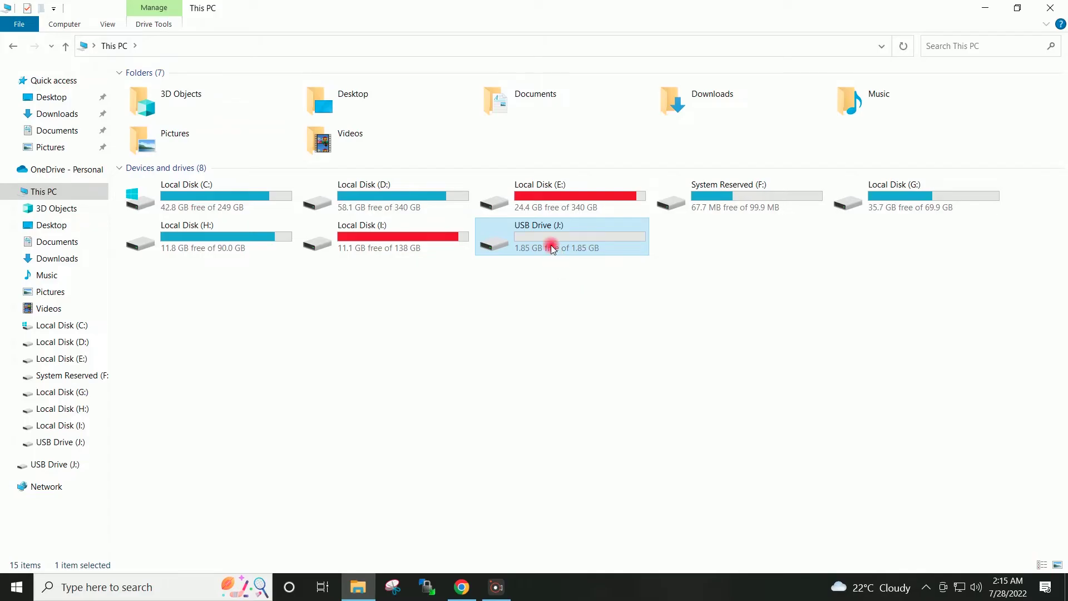
double_click(553, 249)
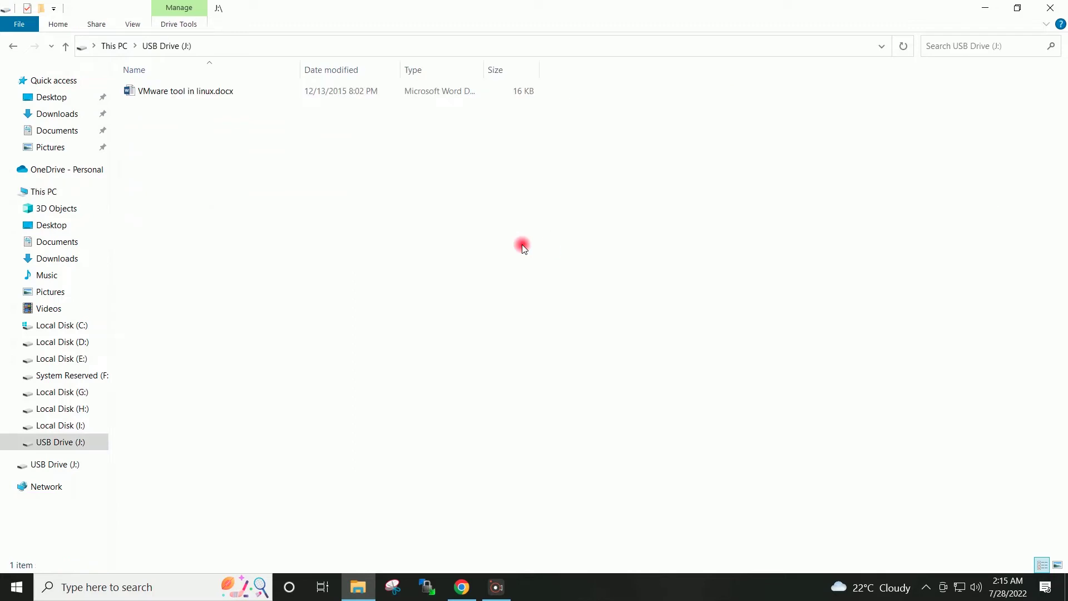
left_click(206, 93)
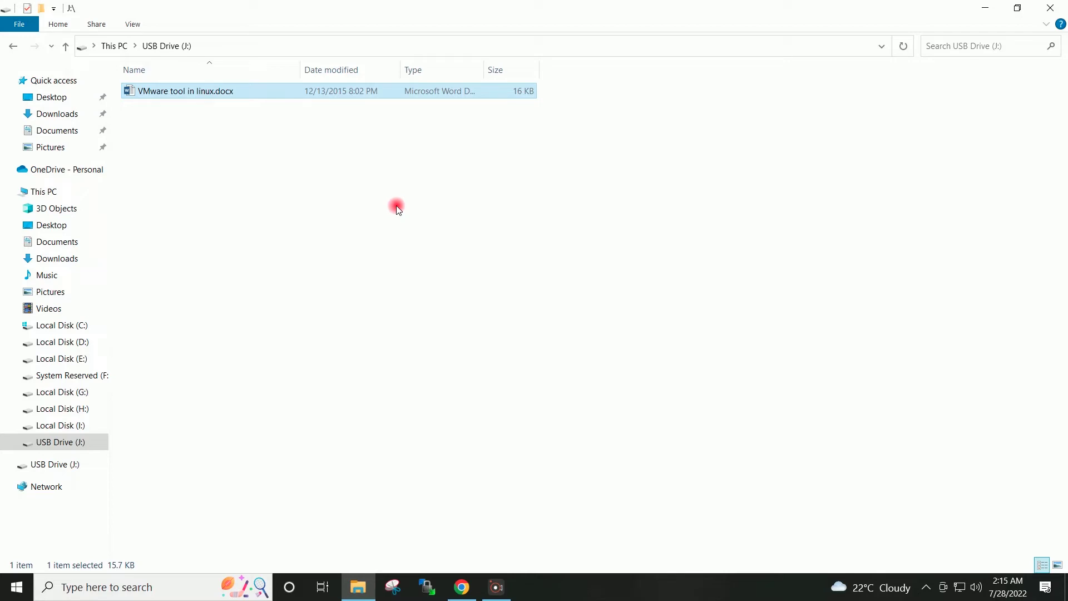
key("shift+Delete")
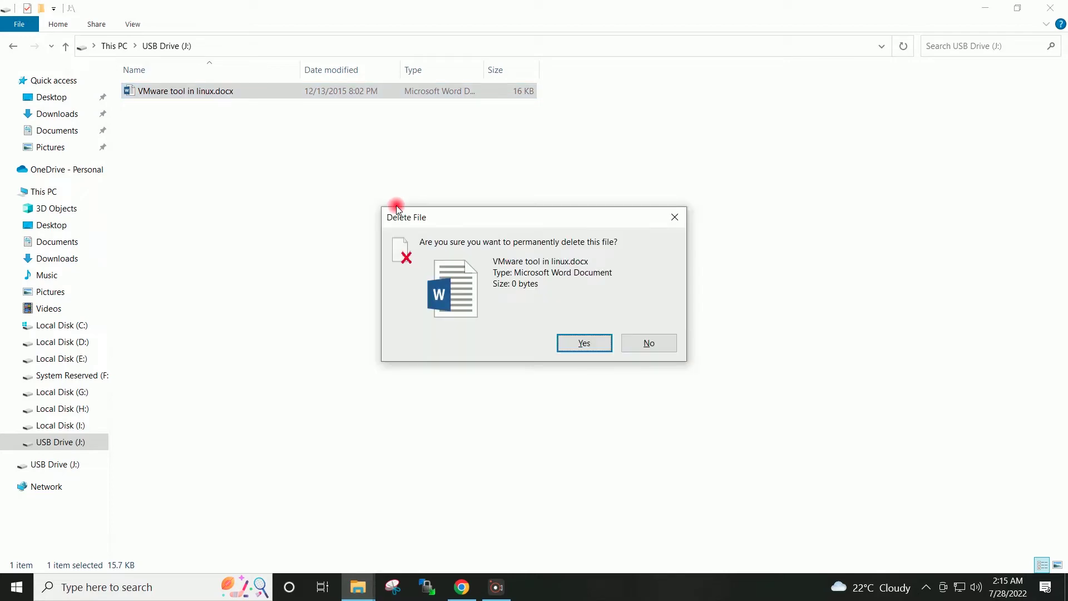
key("Return")
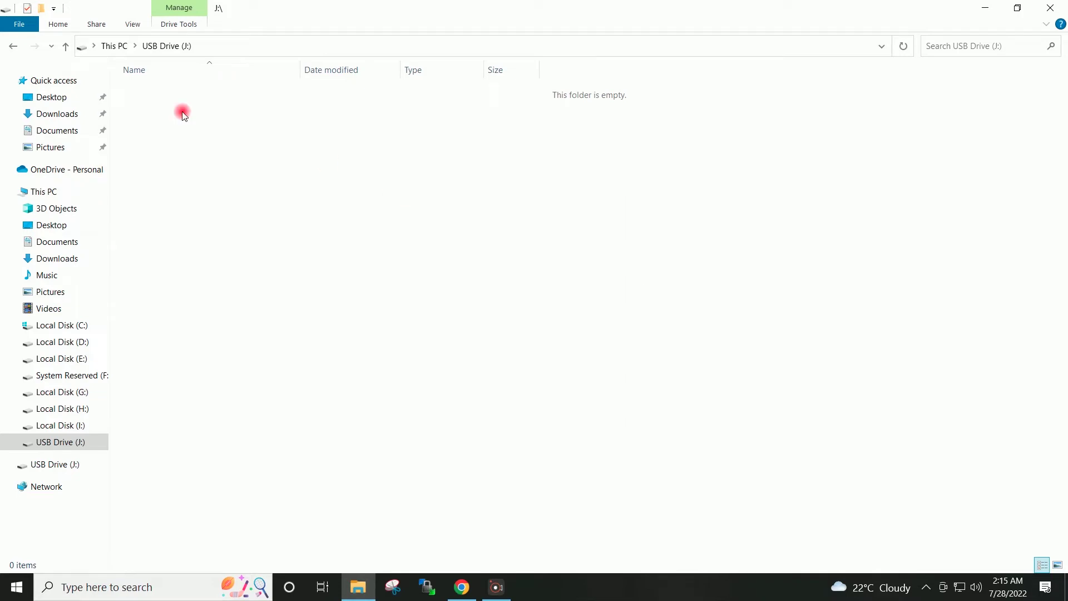
Reopen USB Drive (J:) to confirm it is empty, then minimize File Explorer
left_click(112, 47)
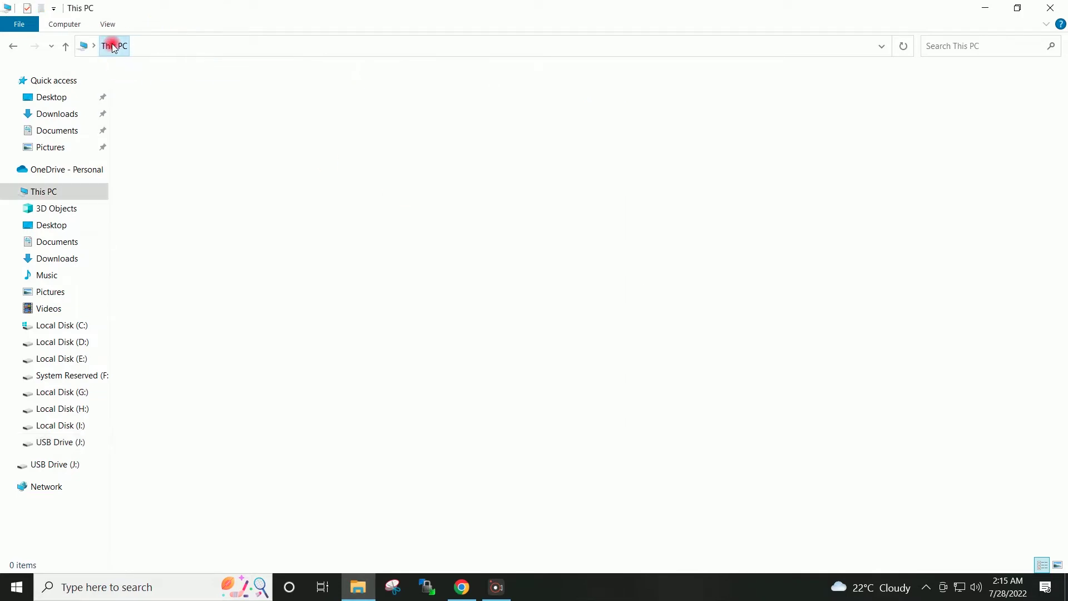
double_click(567, 255)
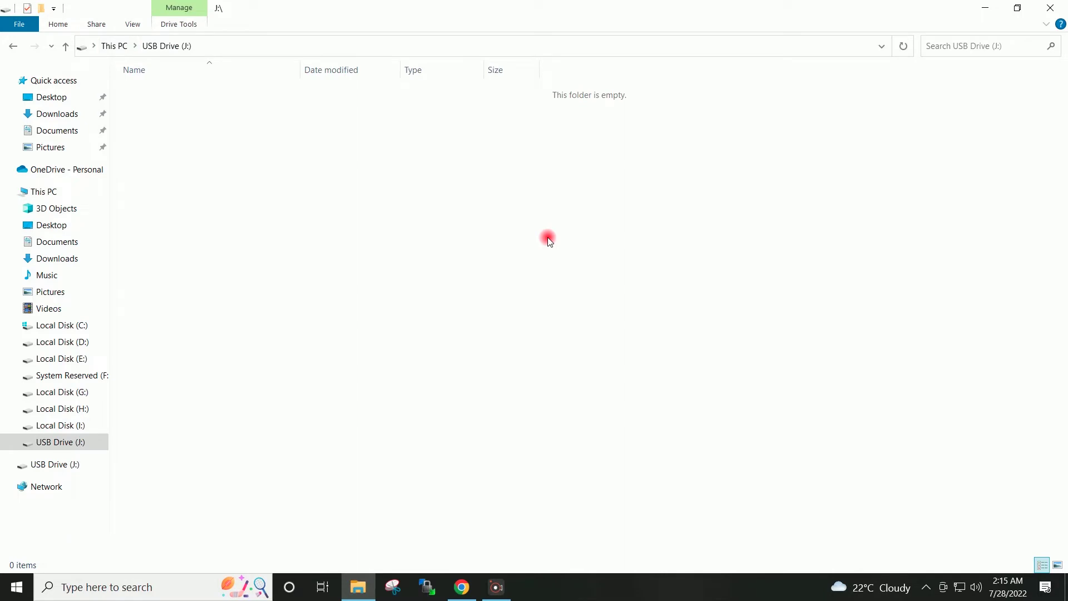
left_click(986, 9)
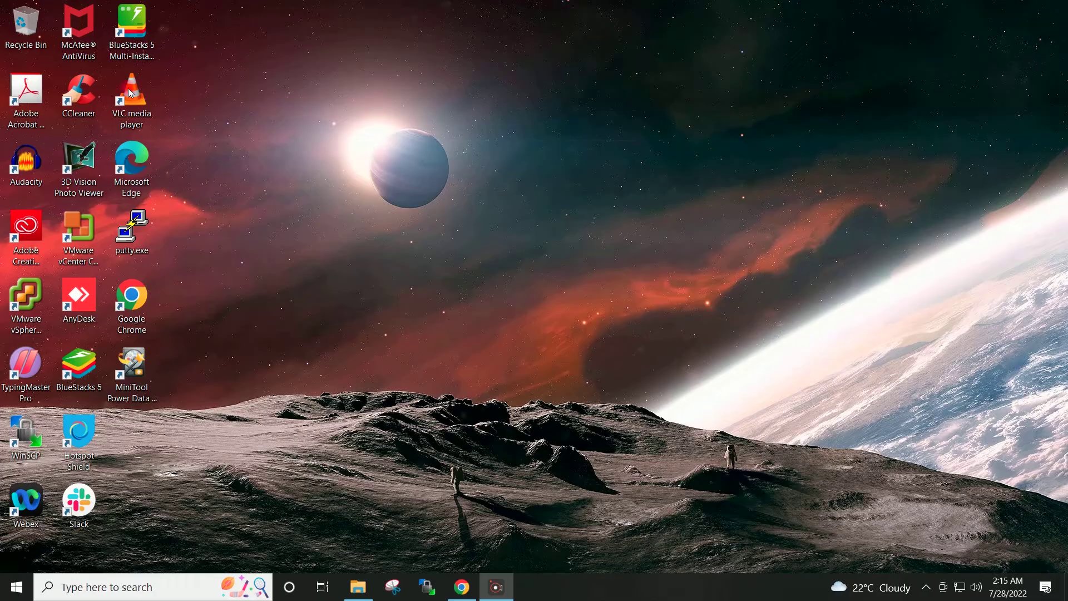
Check that the Recycle Bin is empty, close it, and refresh the desktop
double_click(21, 34)
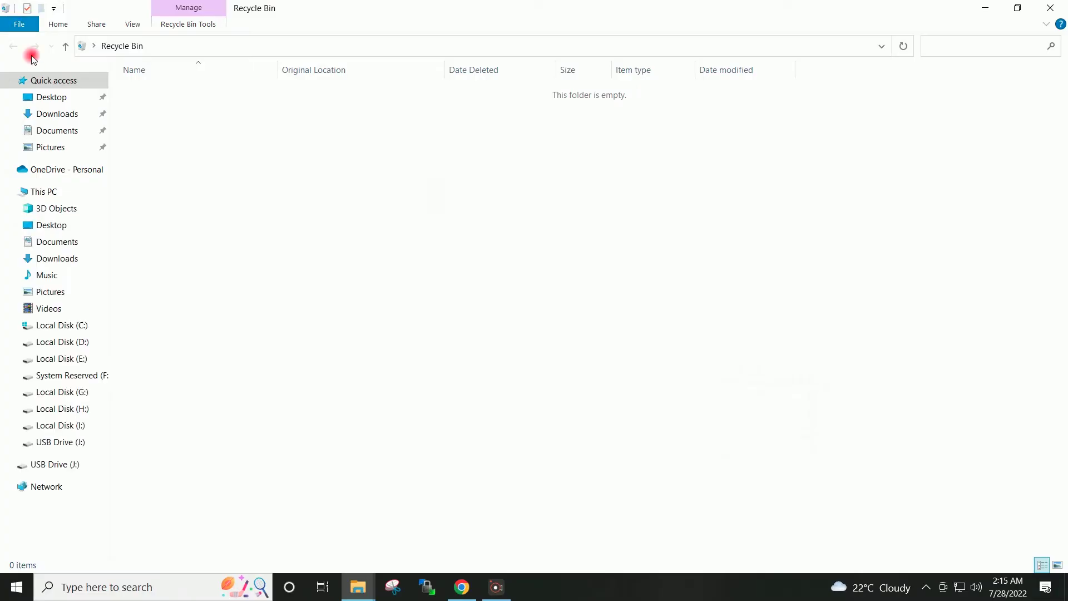
left_click(1050, 8)
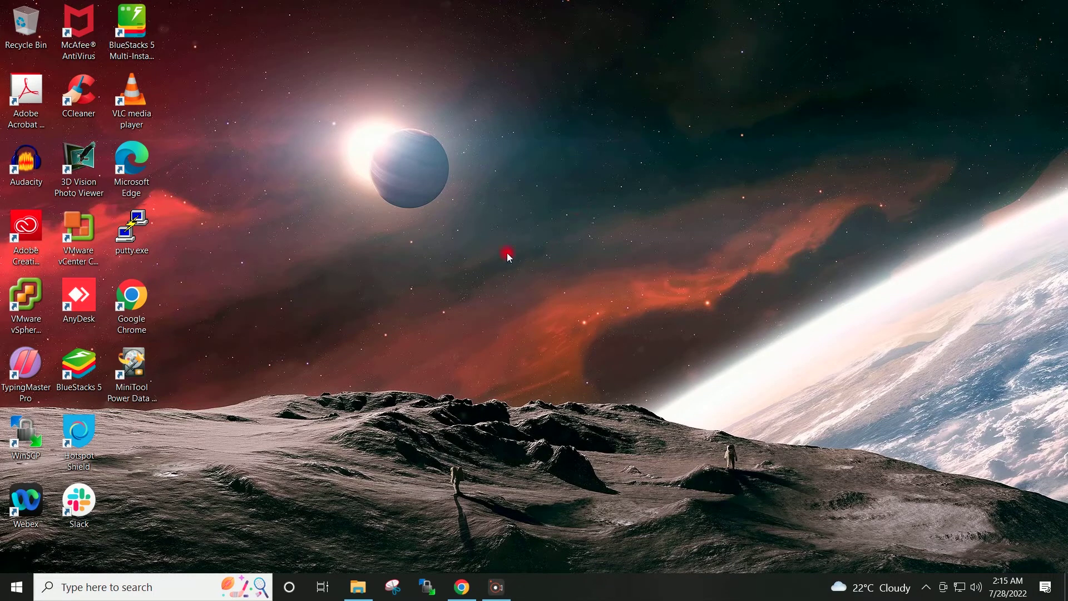
right_click(509, 182)
left_click(526, 229)
Launch MiniTool Power Data Recovery, minimize the Chrome window, and reposition the drive list
double_click(140, 360)
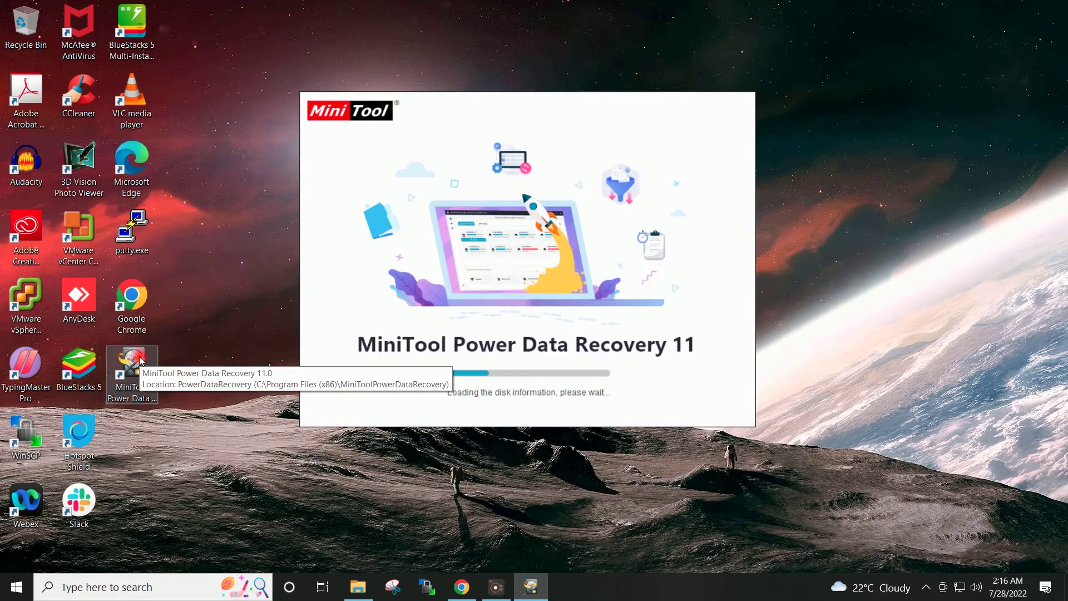
left_click(463, 587)
left_click(489, 190)
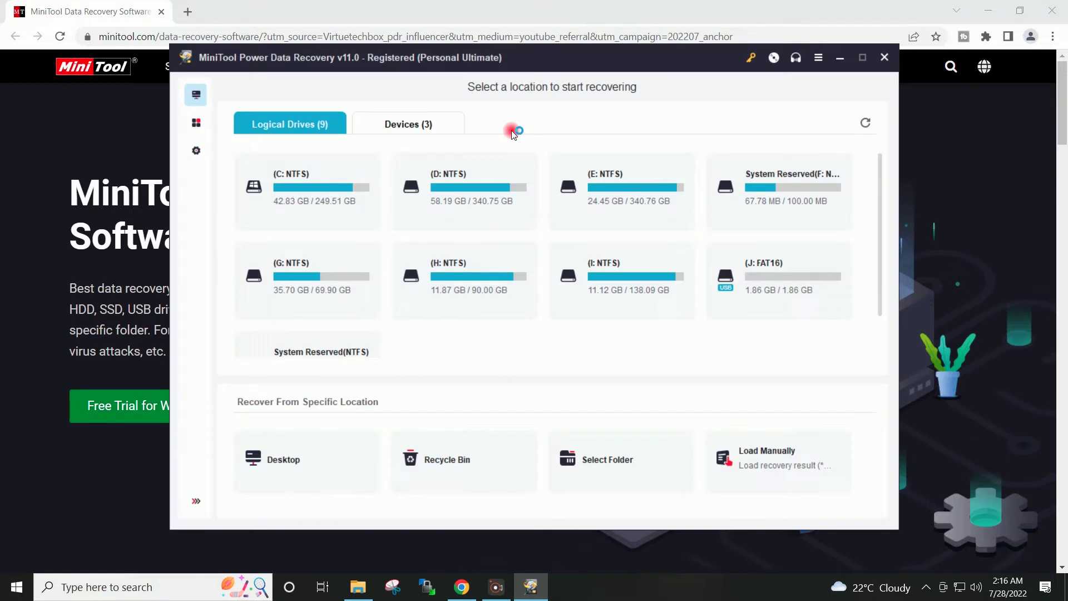
left_click(993, 10)
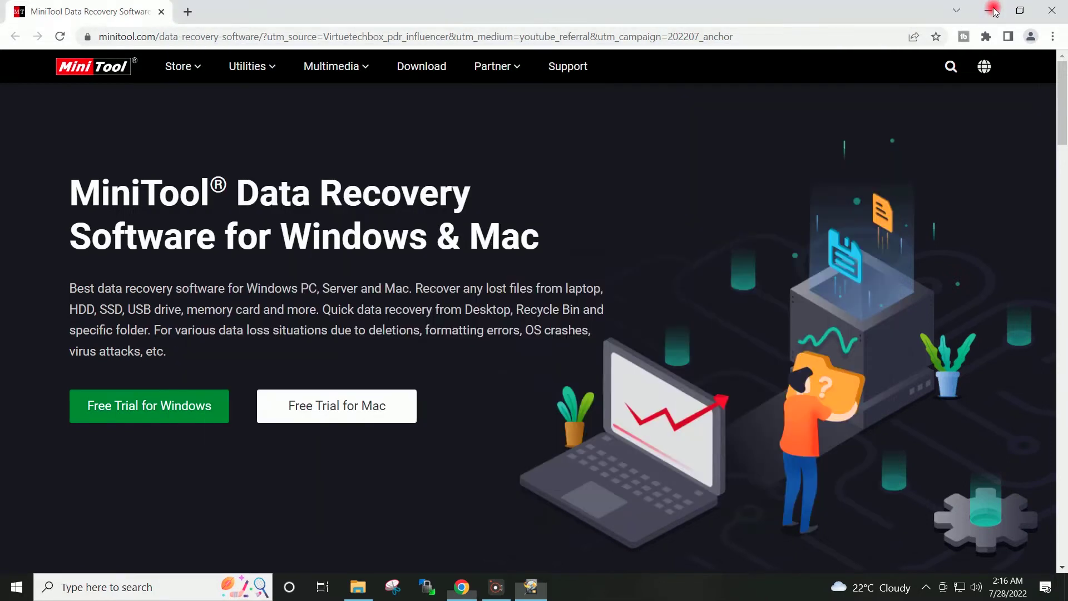
left_click(993, 11)
left_click_drag(567, 54, 580, 59)
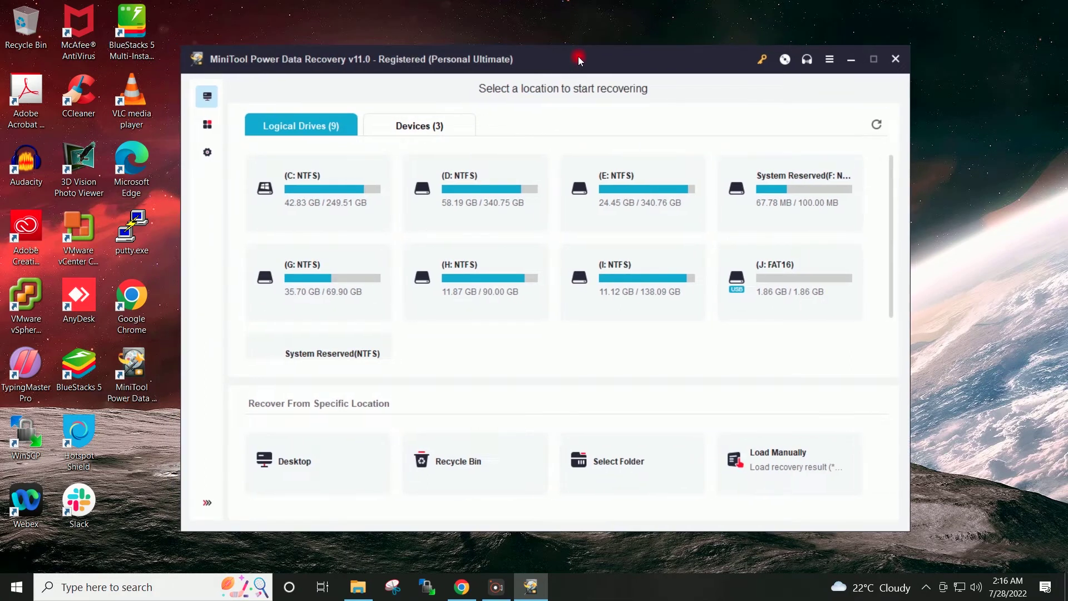
mouse_move(799, 281)
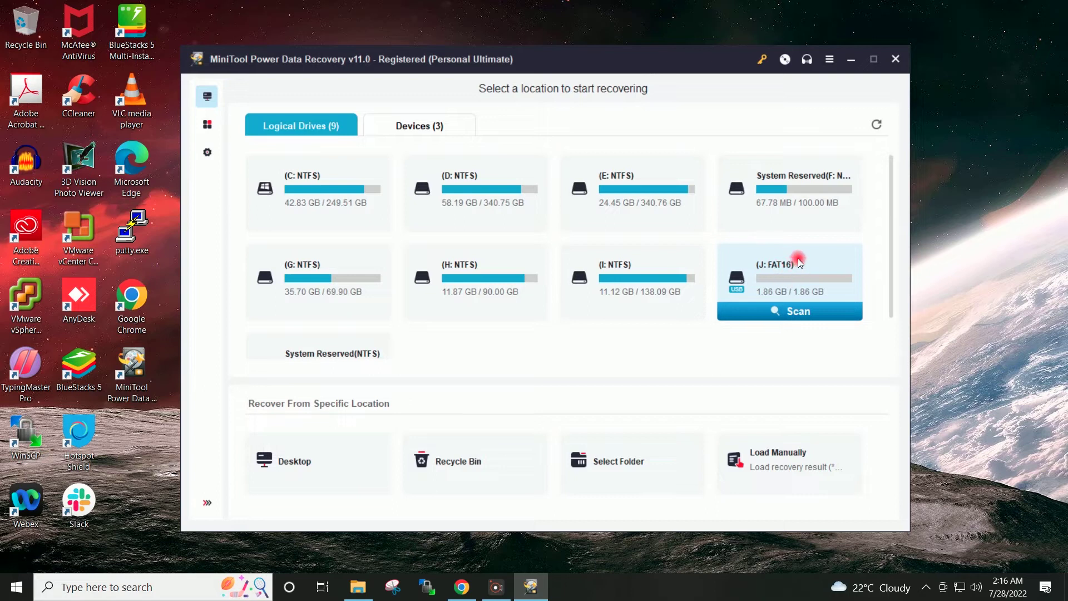
Scan the J: FAT16 USB drive for deleted and lost files
left_click(797, 313)
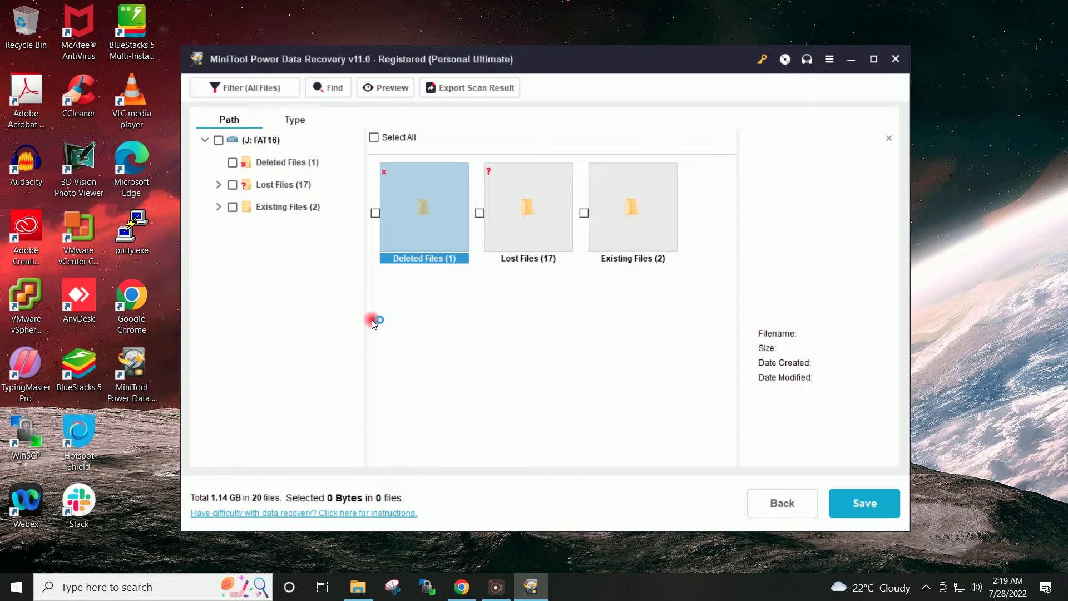
Tick the deleted VMware tool in linux.docx under Deleted Files and choose Save
double_click(418, 219)
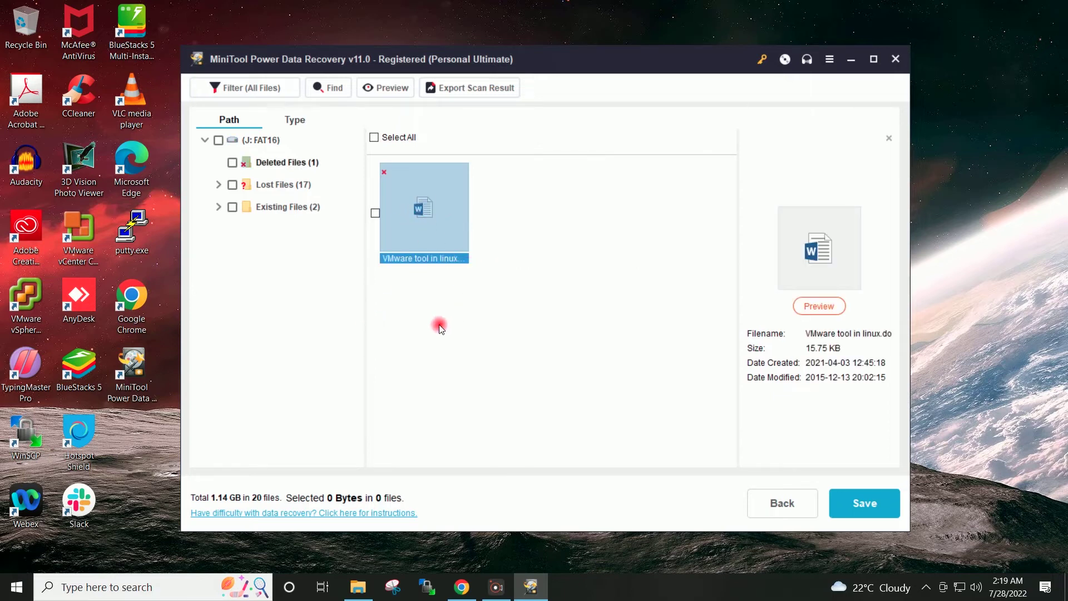
left_click(376, 213)
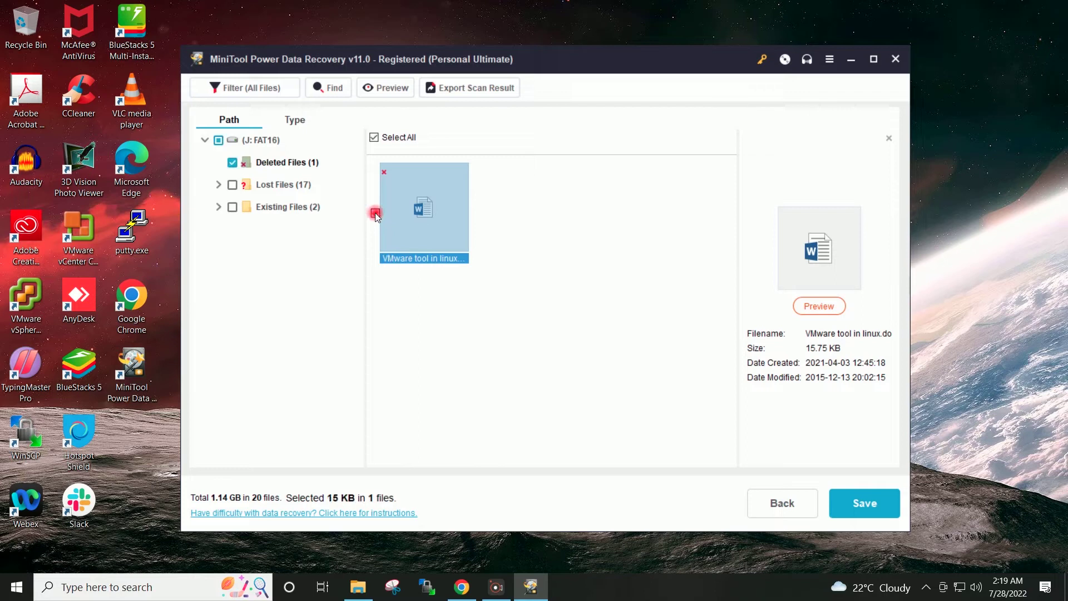
left_click(872, 518)
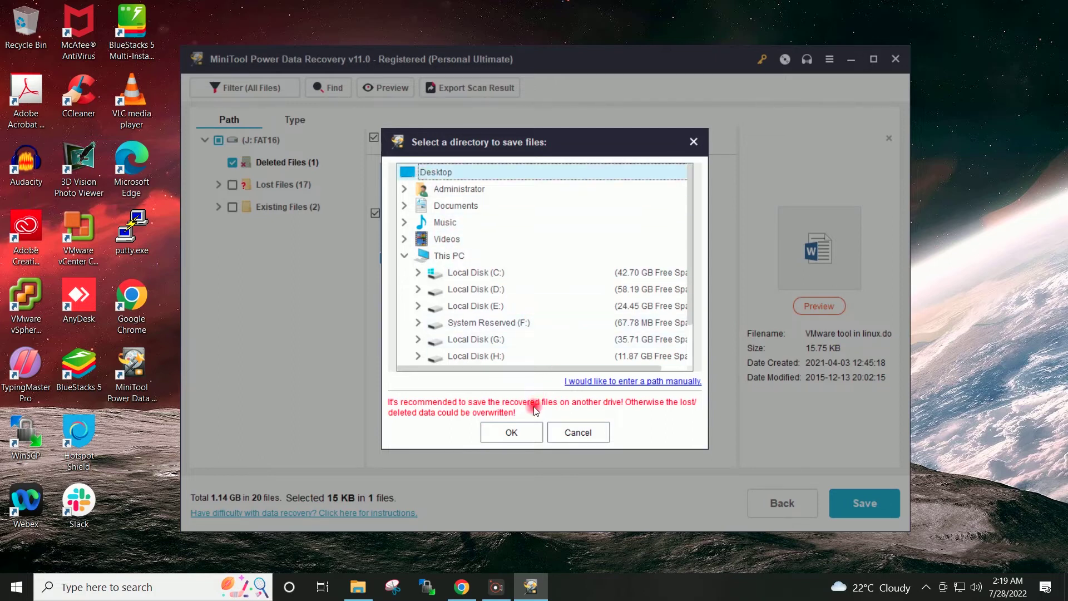
Save the recovered file to the Desktop, dismiss the completion notice, and minimize MiniTool
left_click(512, 433)
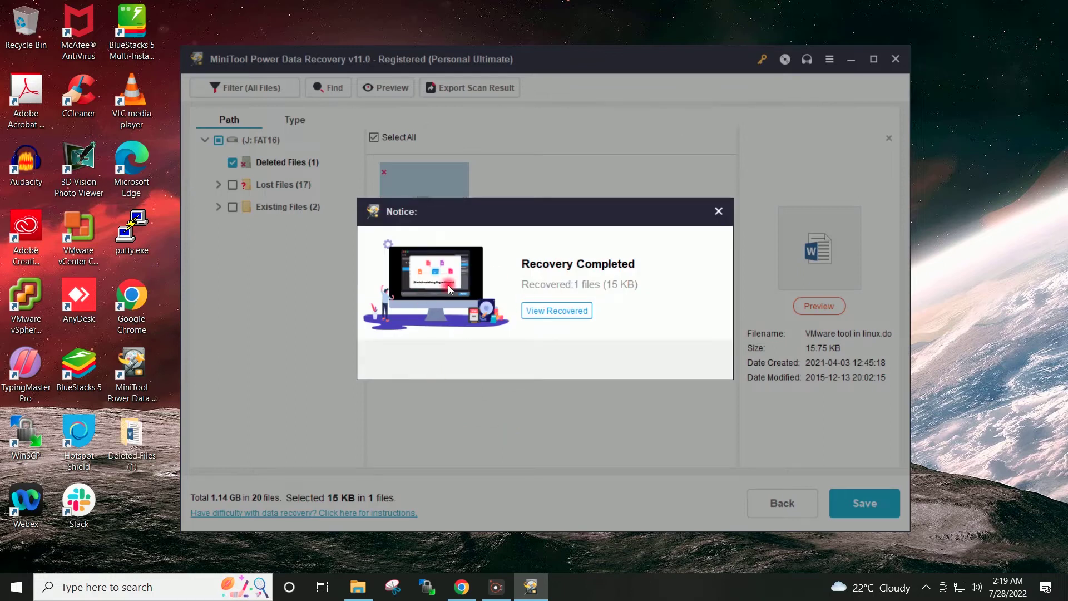
left_click(719, 211)
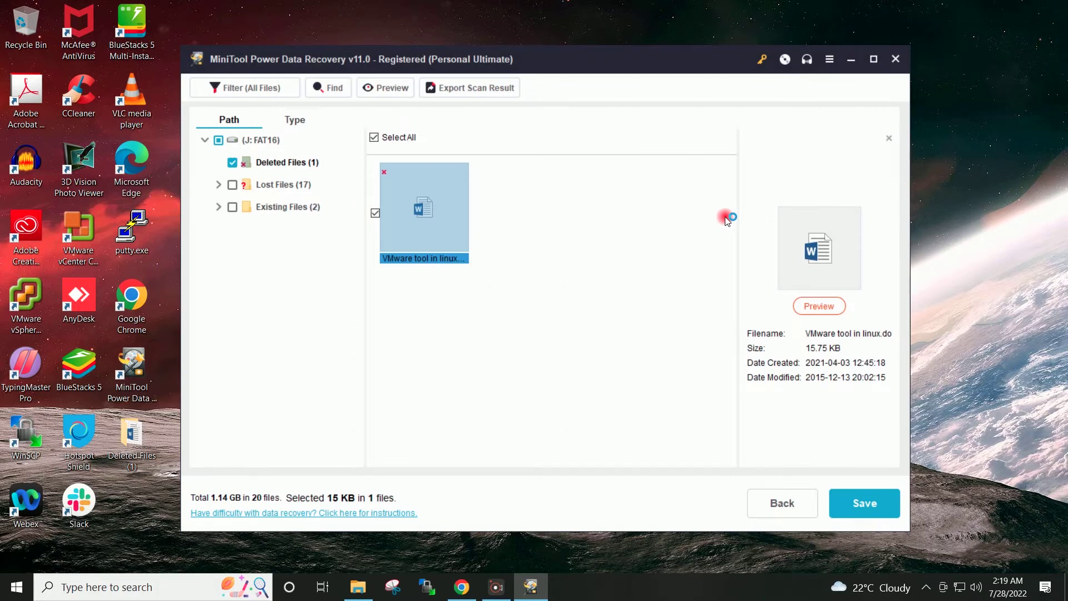
left_click(852, 61)
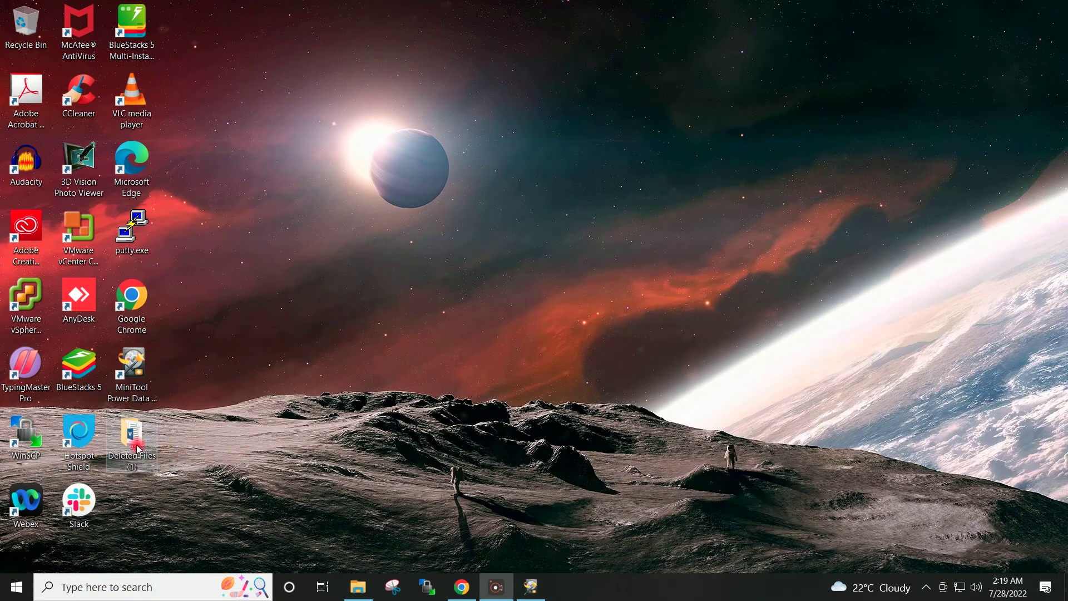
left_click(138, 449)
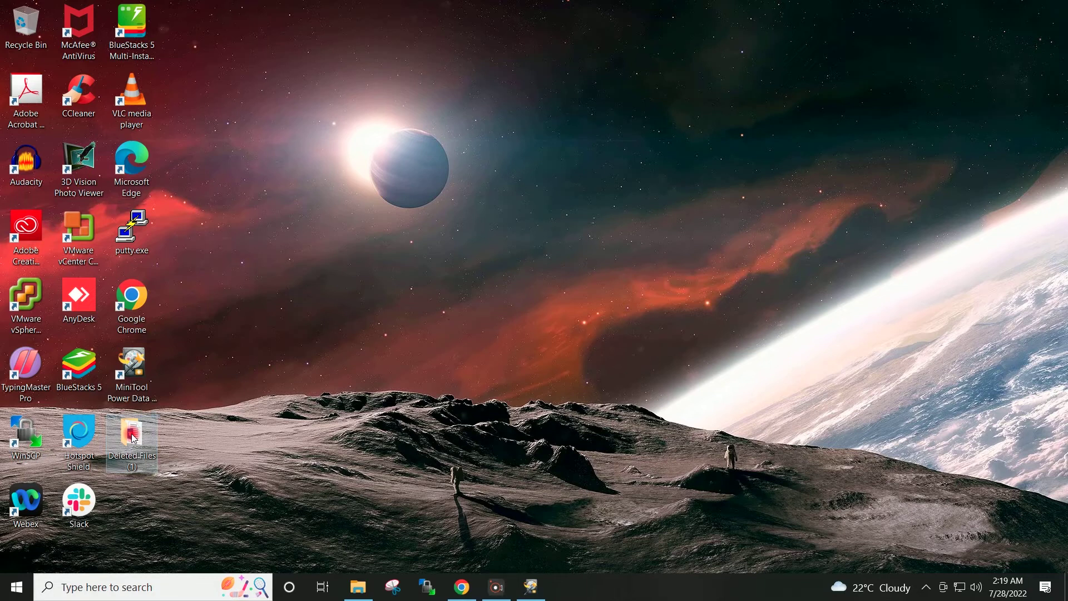
Open the Deleted Files (1) folder and open VMware tool in linux.docx in Word
double_click(134, 438)
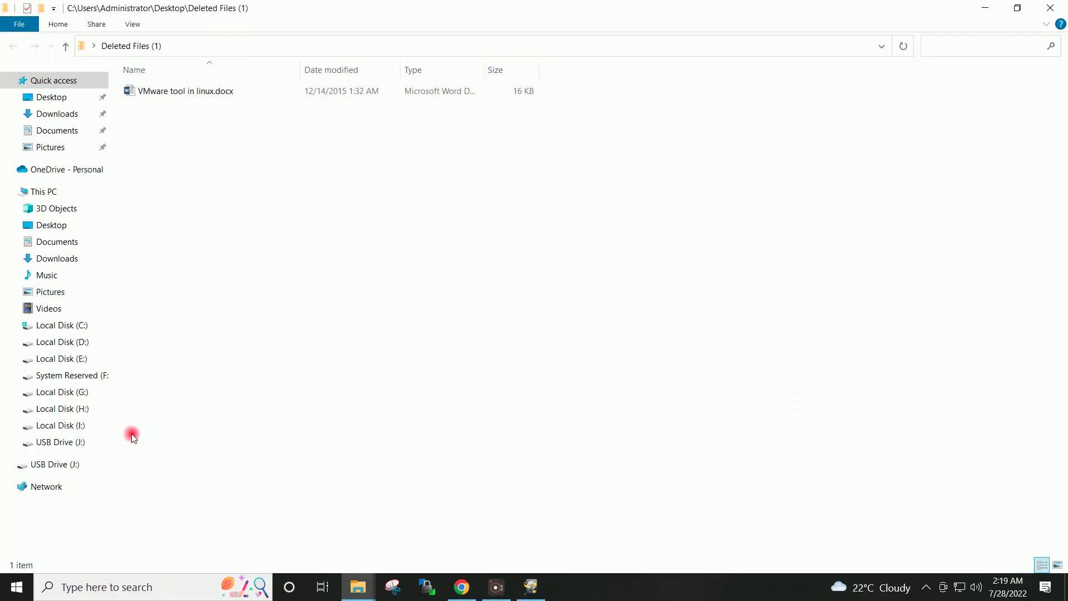
left_click(217, 92)
double_click(217, 92)
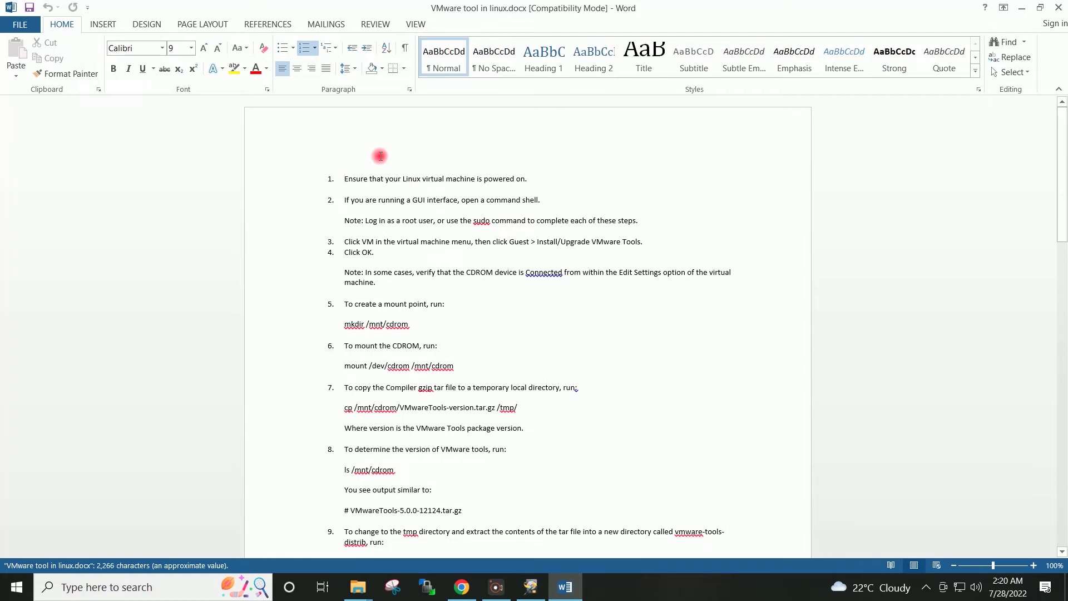
Scroll through the recovered document to check it, then close Word and the folder window
scroll(573, 261, "down", 3)
scroll(573, 261, "down", 20)
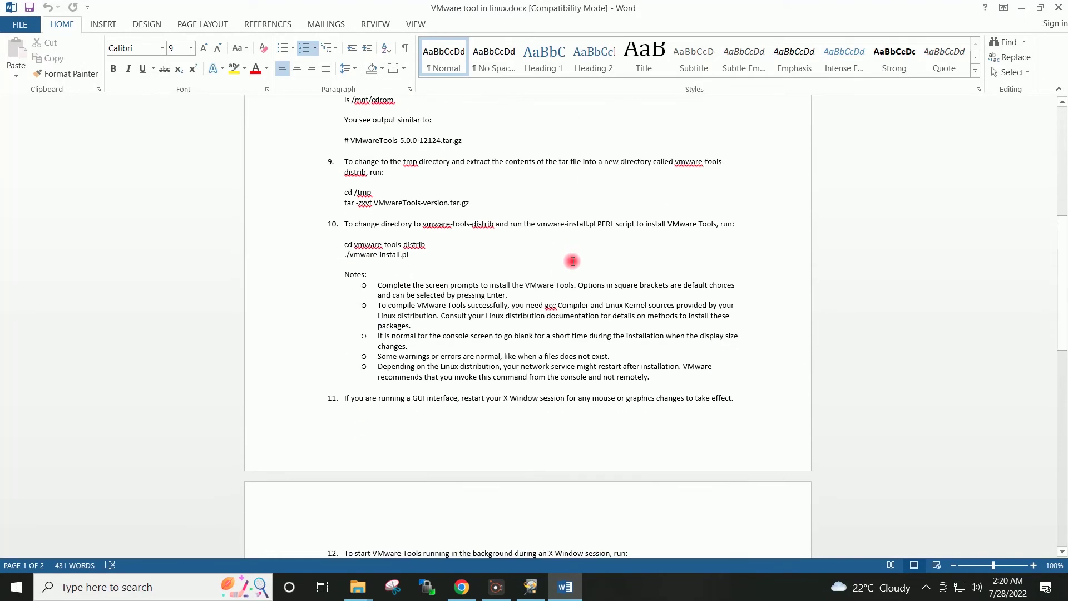
scroll(573, 261, "up", 20)
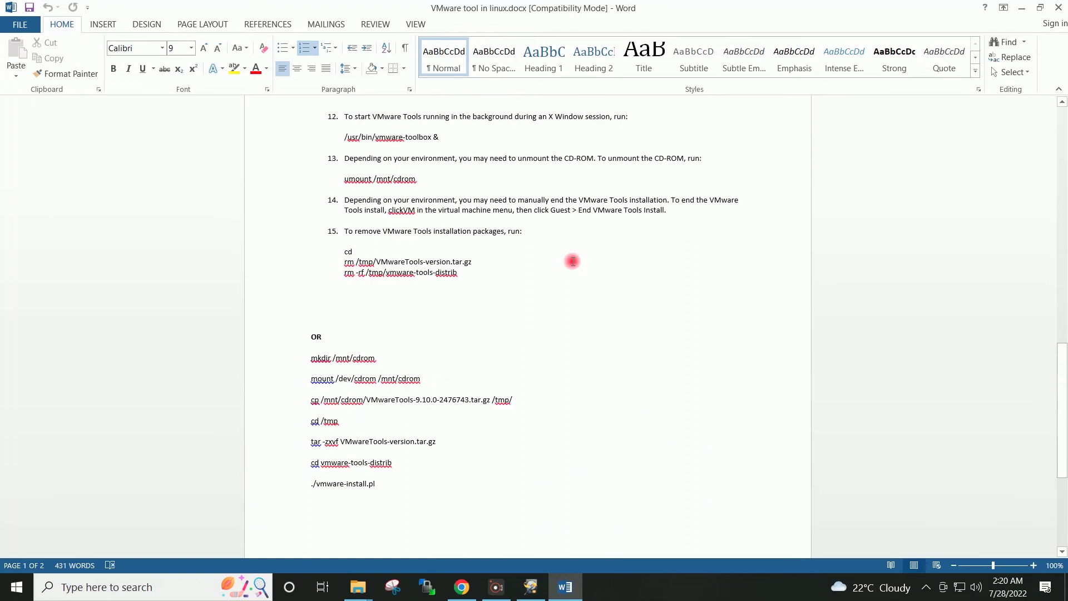
left_click(1057, 11)
left_click(1057, 9)
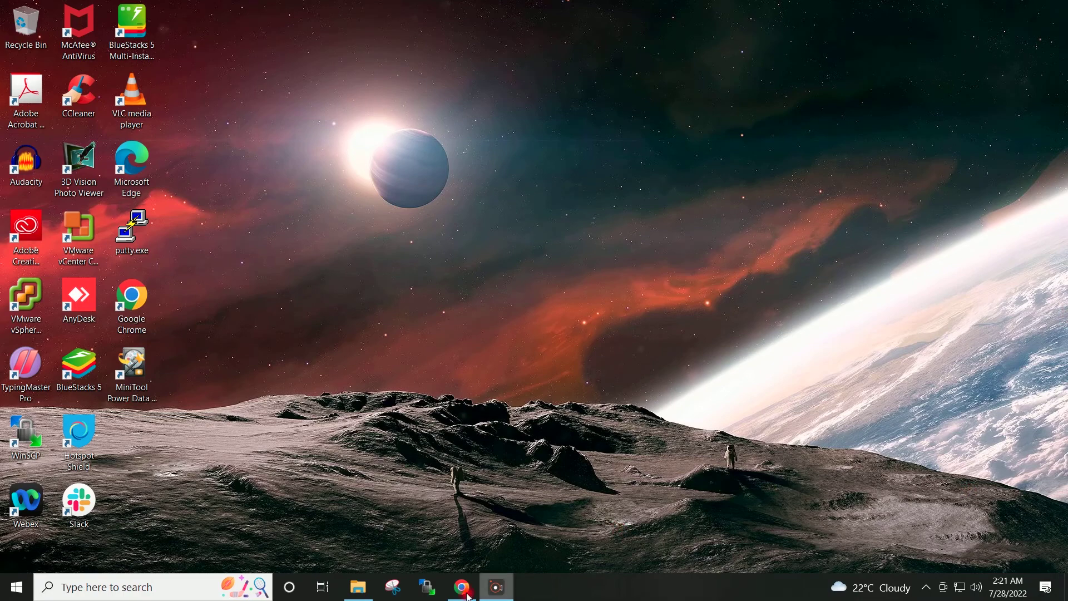
Open This PC in File Explorer and go into USB Drive (J:)
left_click(356, 594)
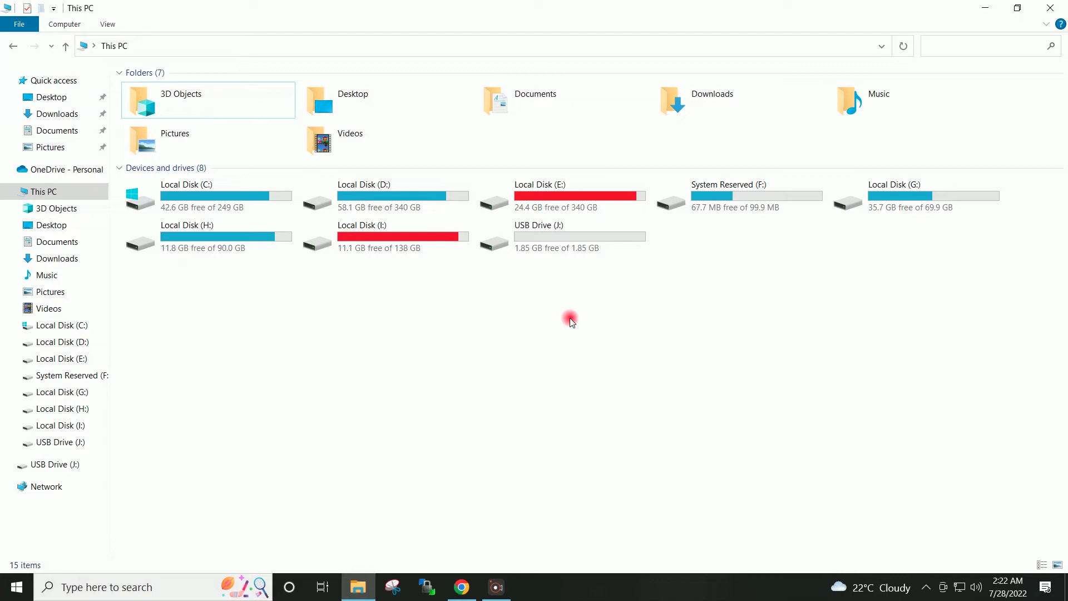
double_click(557, 245)
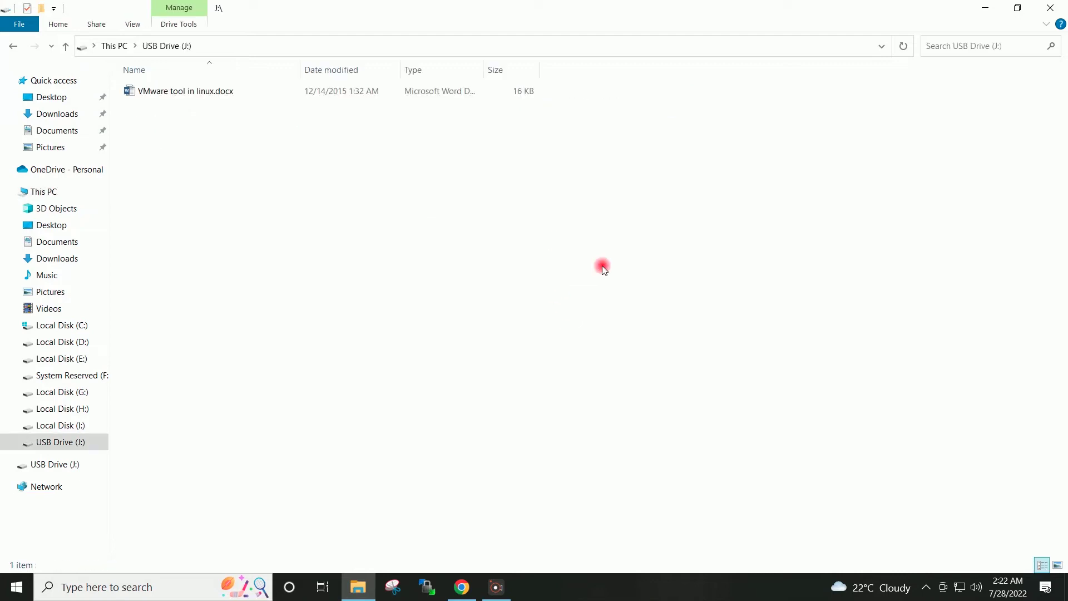
Quick-format USB Drive (J:) as FAT, erasing the Word document, and return to This PC
left_click(210, 91)
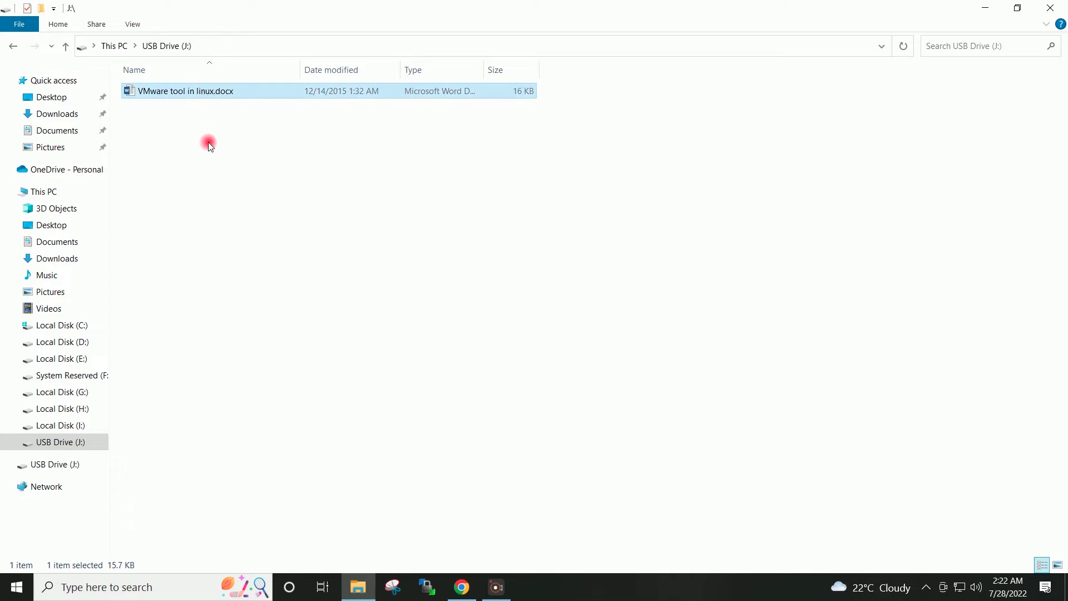
left_click(111, 46)
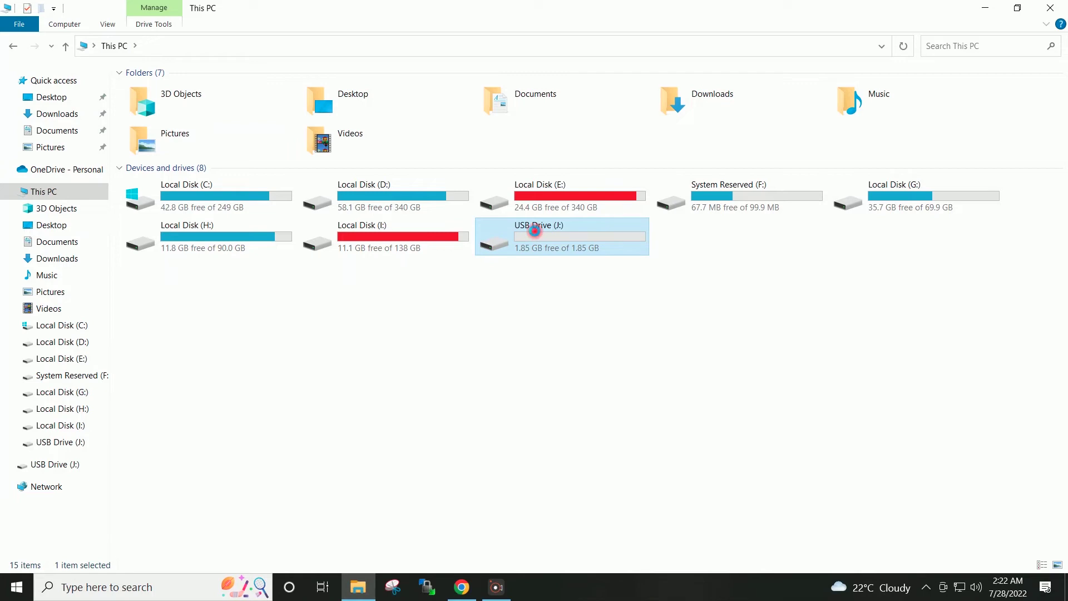
right_click(535, 232)
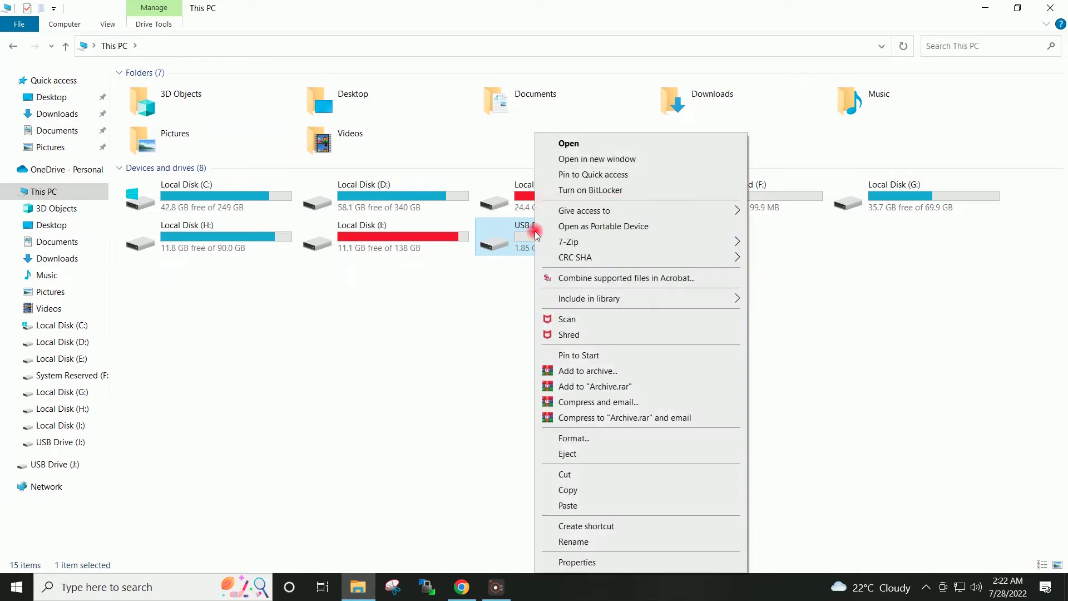
left_click(567, 443)
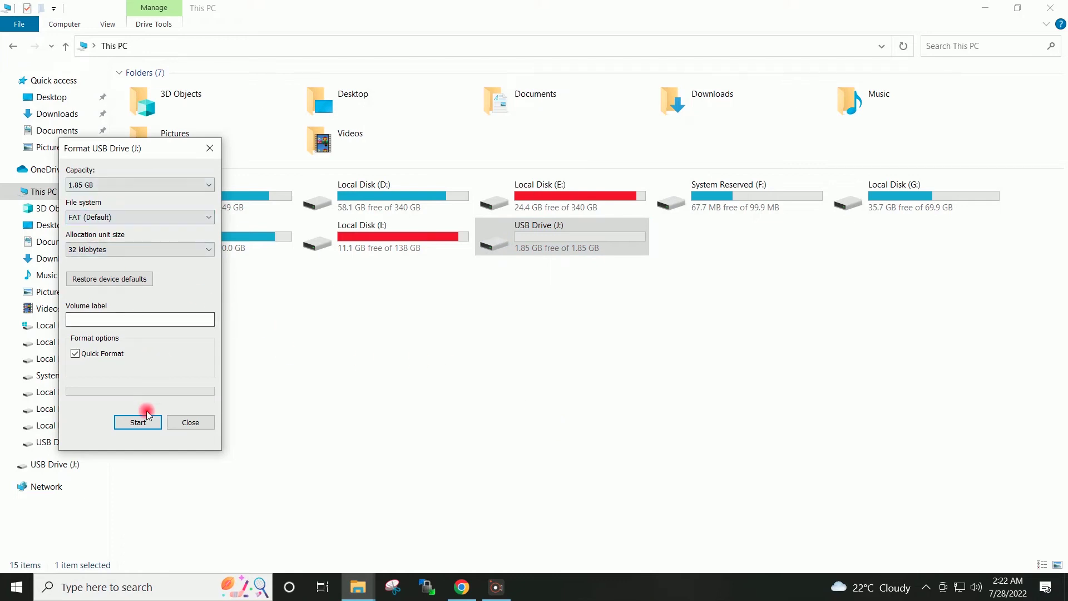
left_click(138, 422)
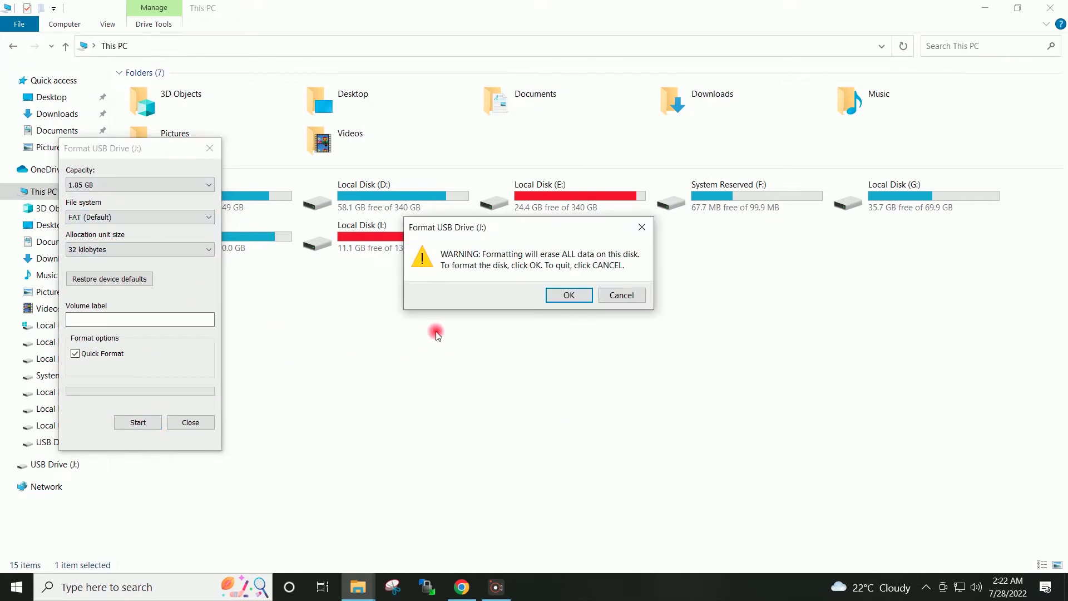
left_click(566, 300)
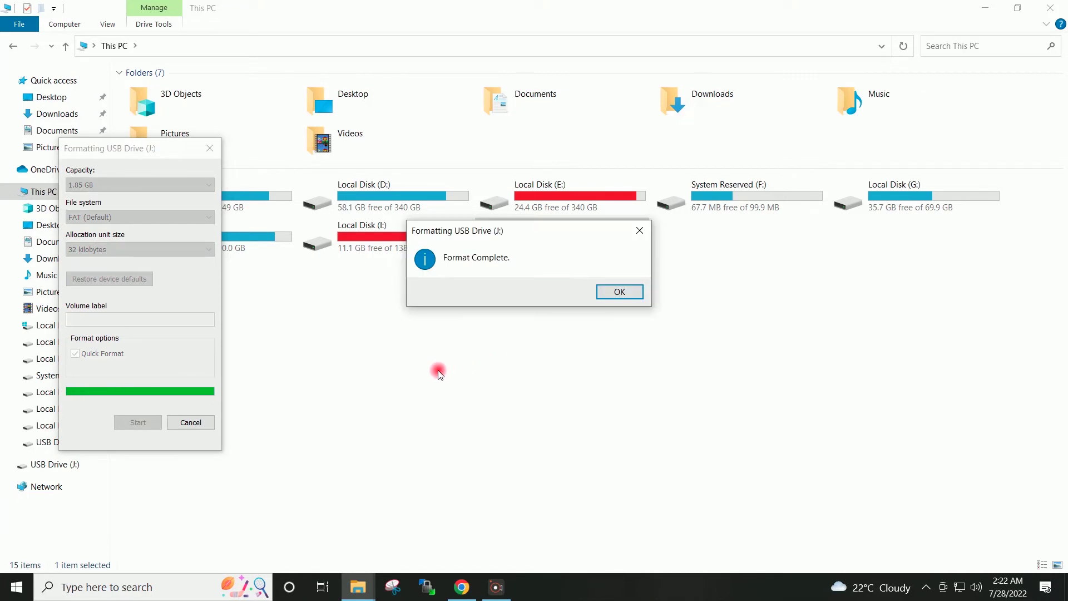
left_click(627, 298)
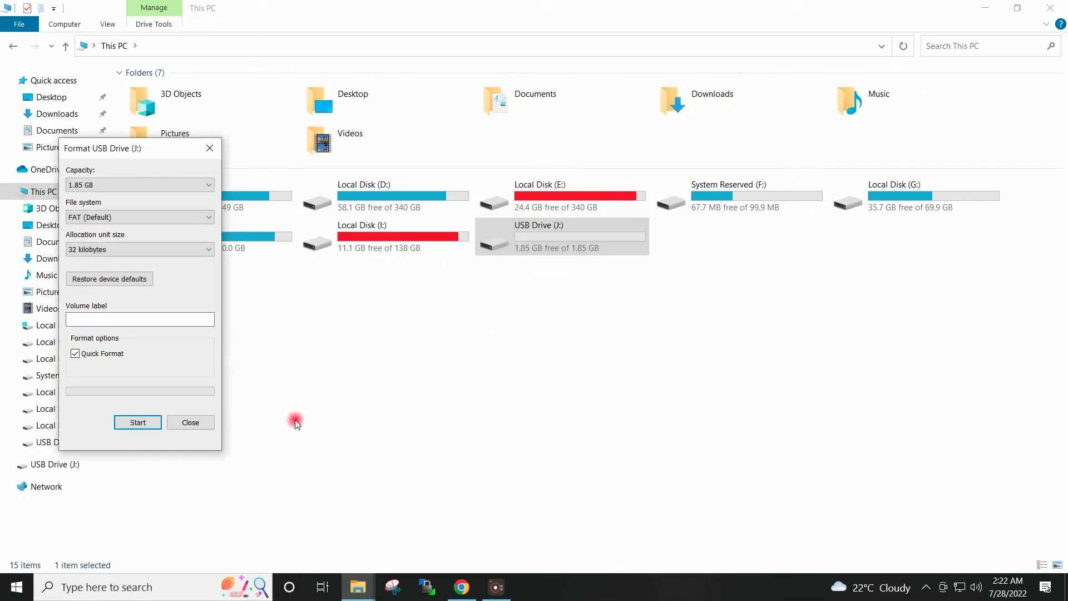
left_click(198, 422)
left_click(460, 299)
Confirm the formatted USB Drive (J:) is empty, then minimize the This PC window
double_click(543, 239)
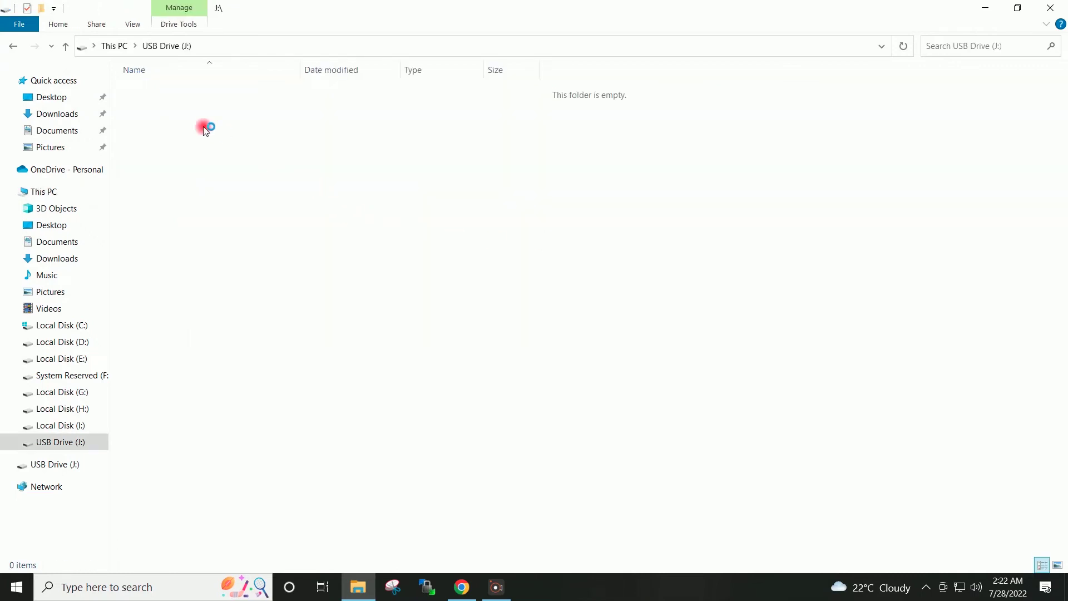
left_click(105, 48)
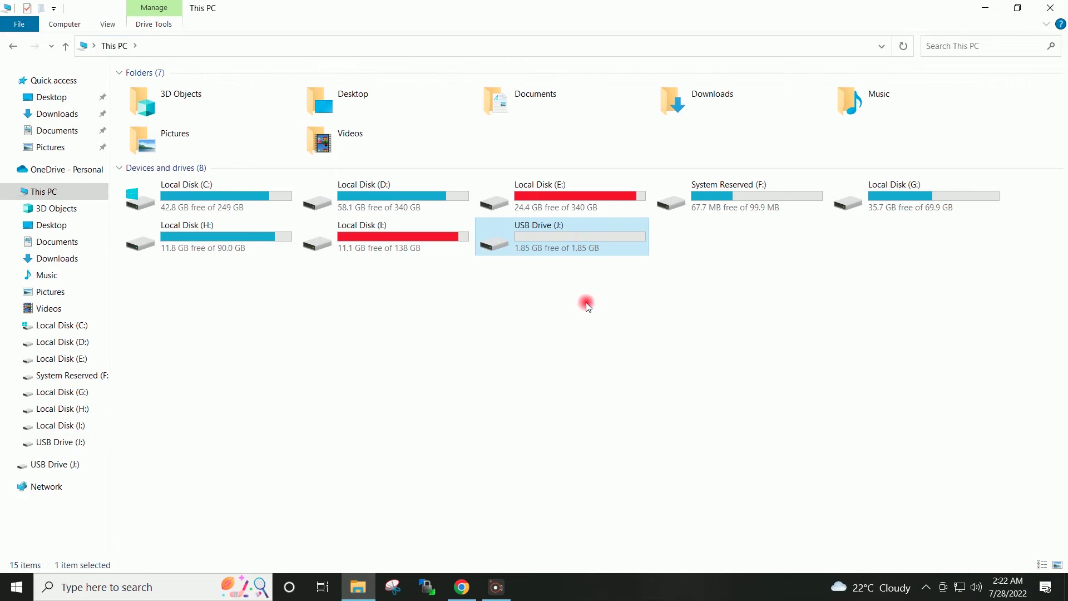
left_click(986, 8)
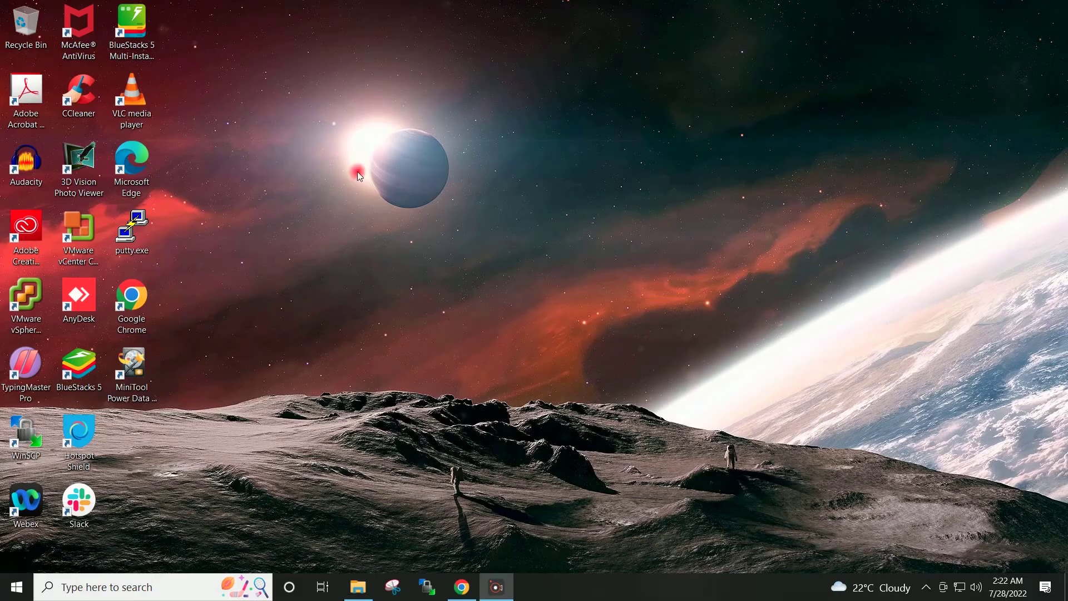
Check that the Recycle Bin is empty, then put the This PC window away to show the desktop
double_click(25, 25)
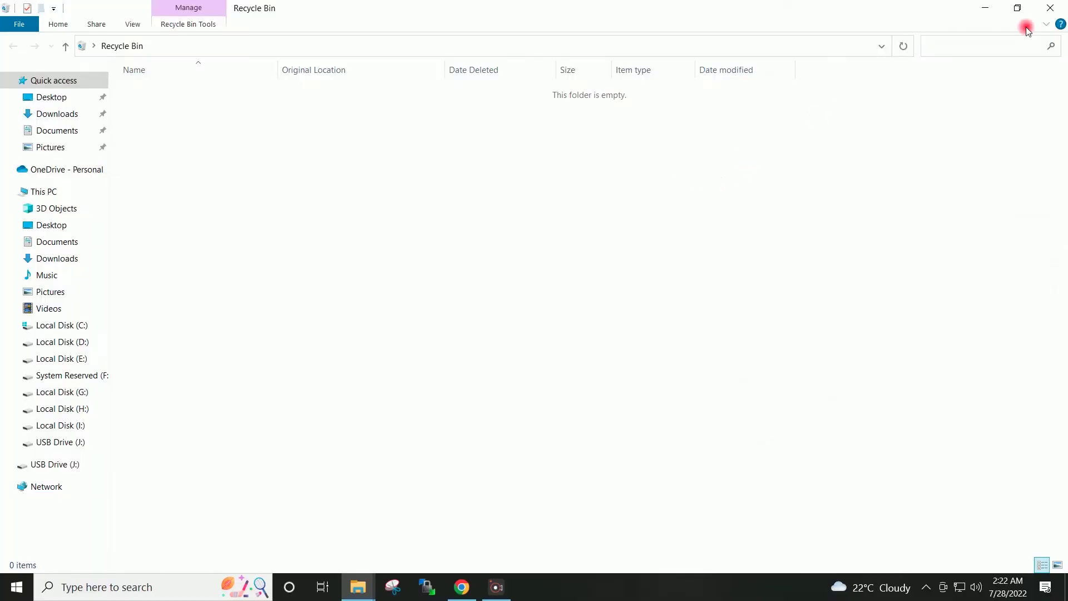
left_click(1049, 8)
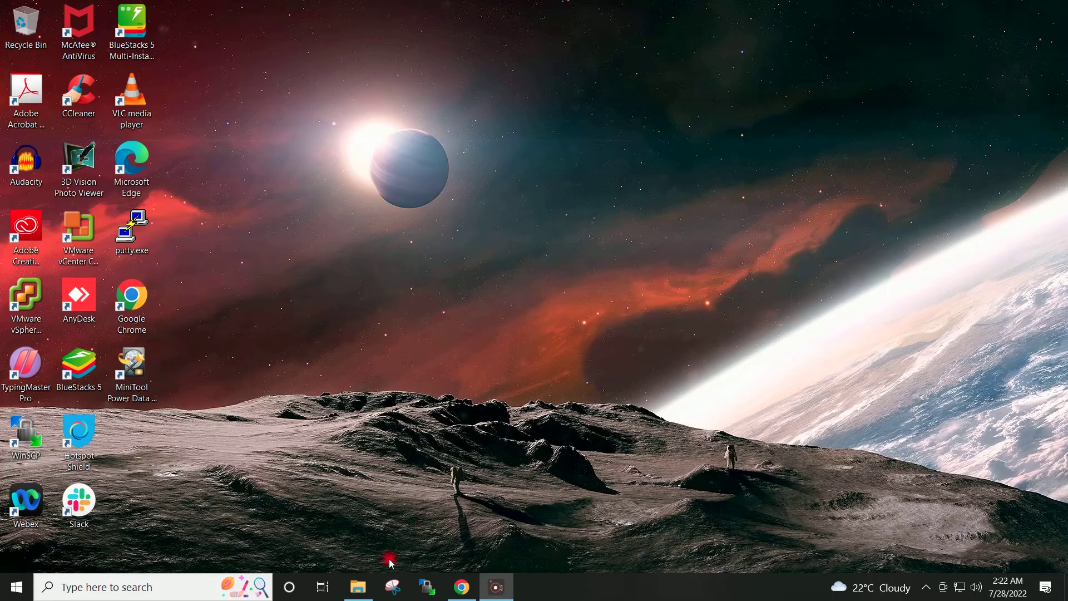
left_click(358, 587)
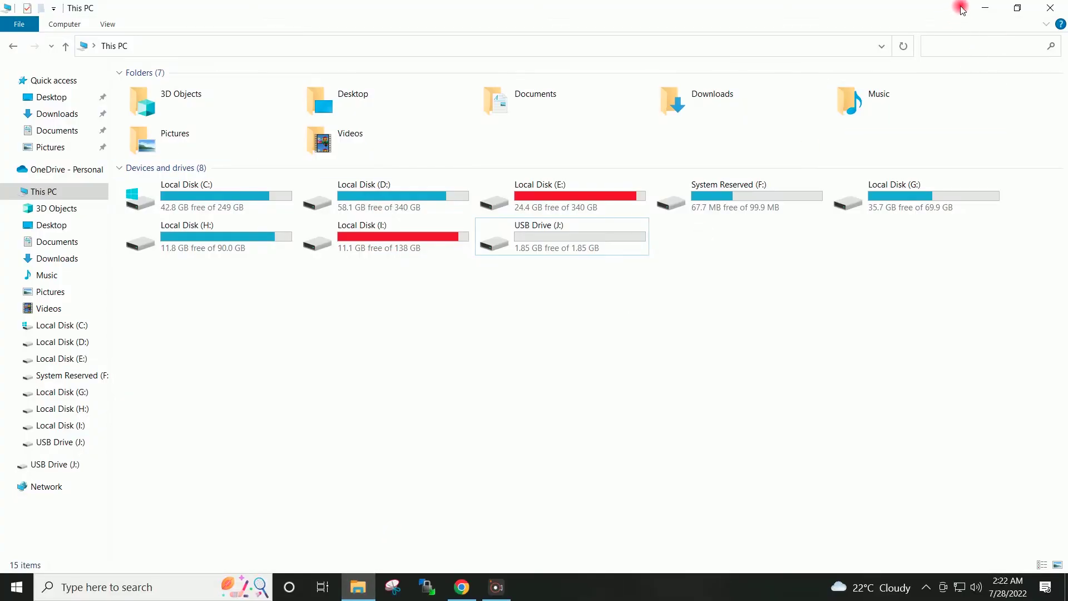
left_click(985, 8)
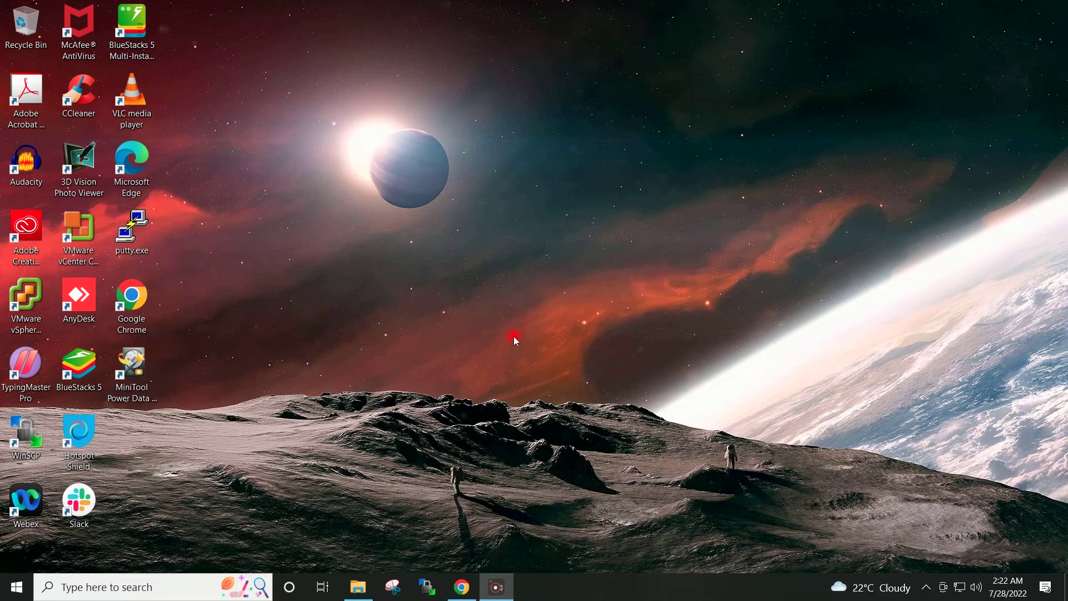
Launch MiniTool Power Data Recovery and scan the J: FAT16 drive, finding 16 lost and 2 existing files
left_click(130, 374)
double_click(130, 374)
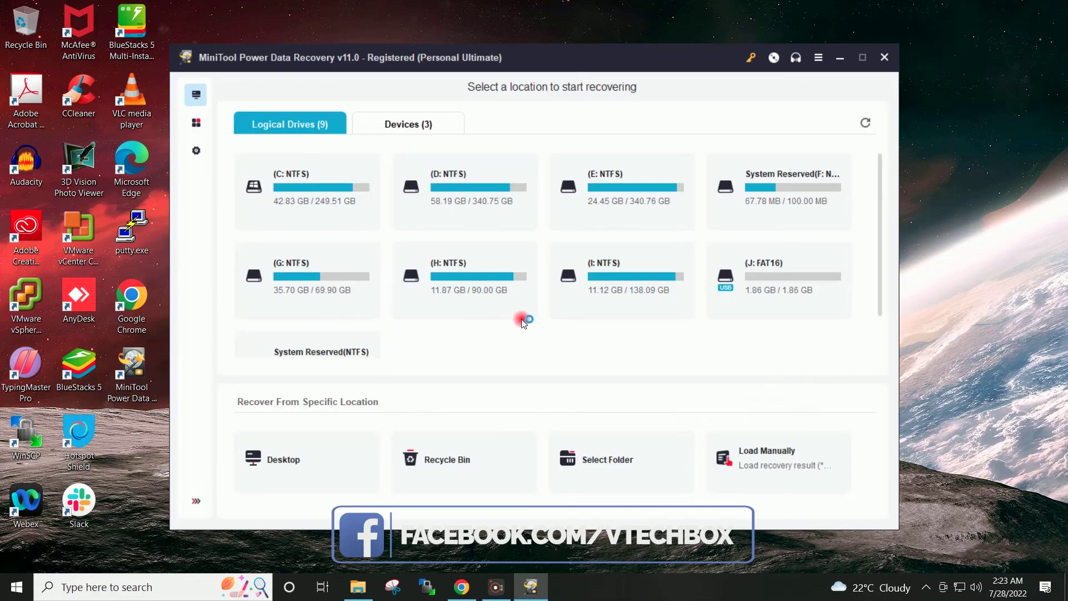
left_click_drag(539, 55, 546, 49)
mouse_move(766, 263)
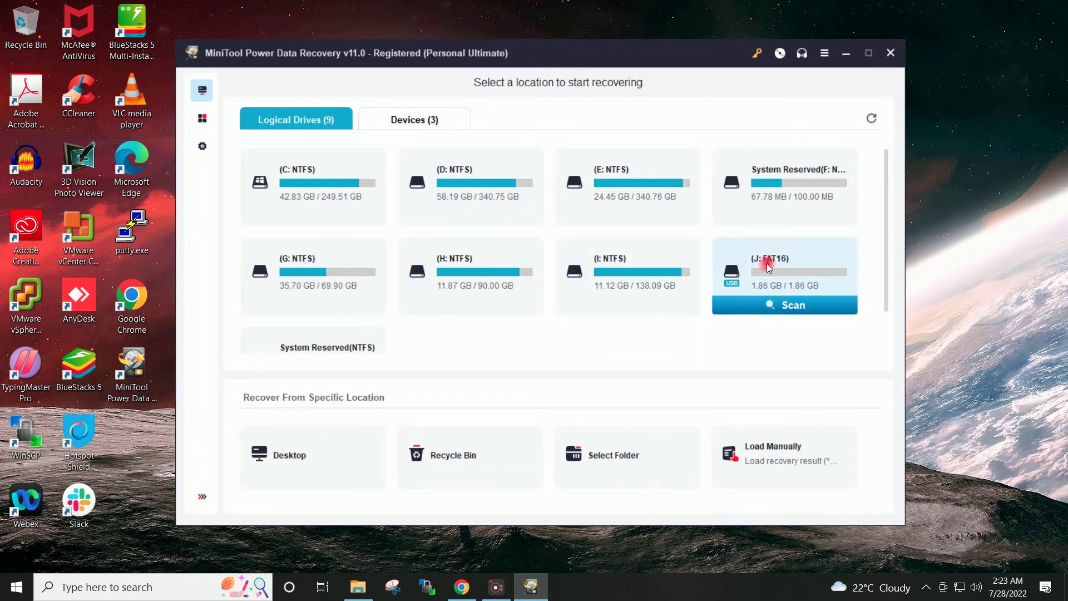
left_click(781, 307)
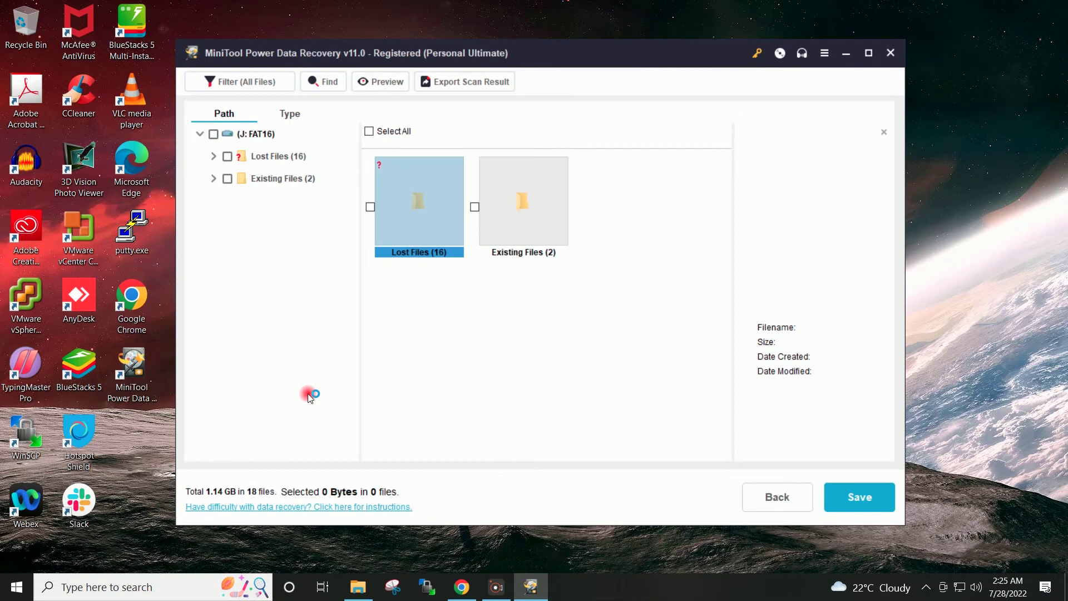
Mark the 15.75 KB Recovered_docx_file under Lost Files > Raw Files > Office2007 Word Document
double_click(422, 206)
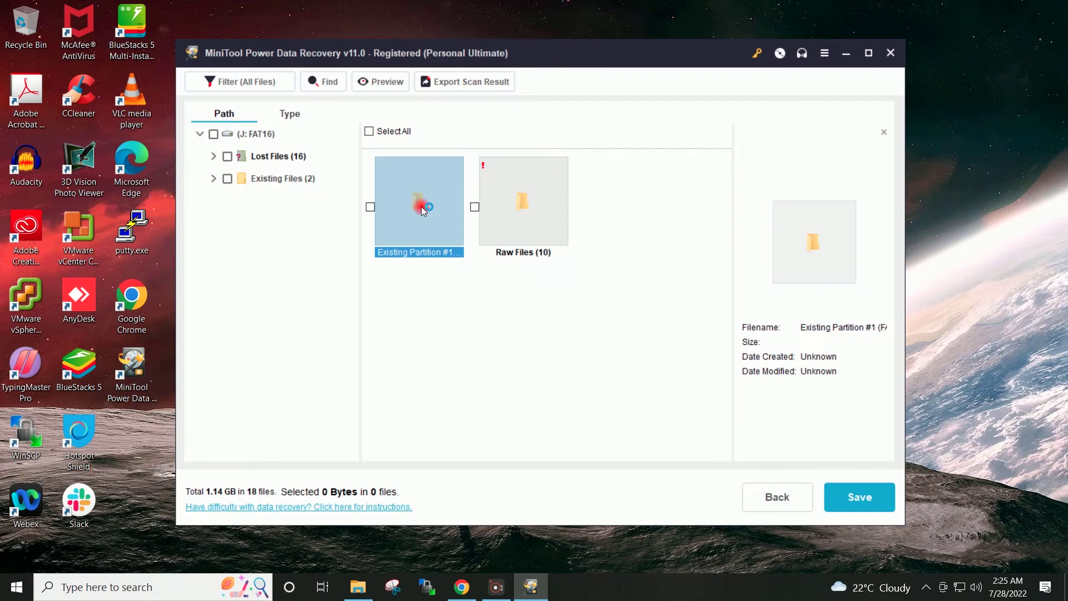
double_click(553, 209)
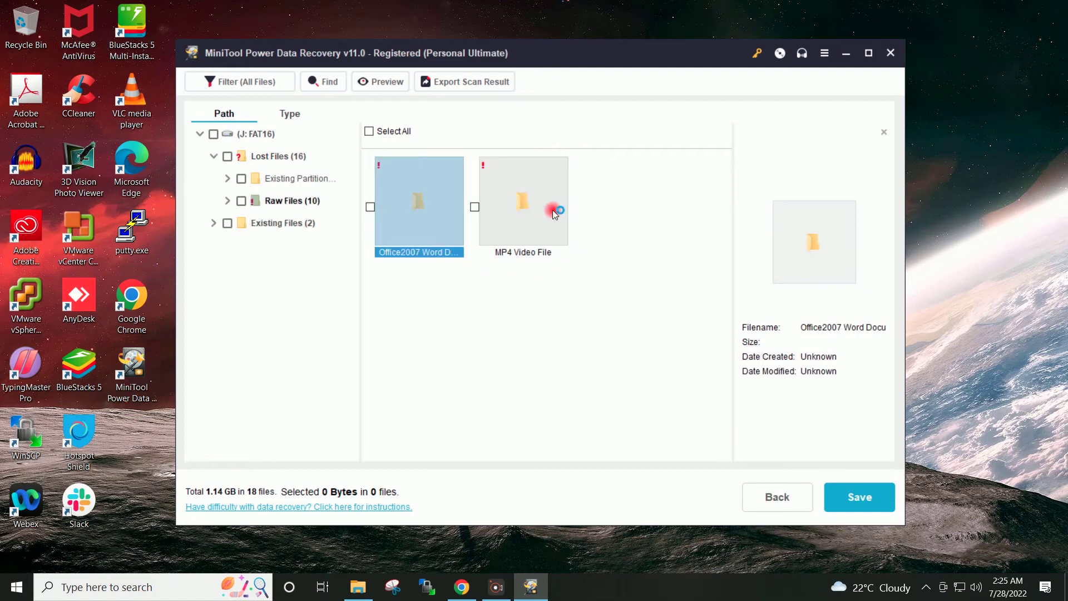
double_click(419, 222)
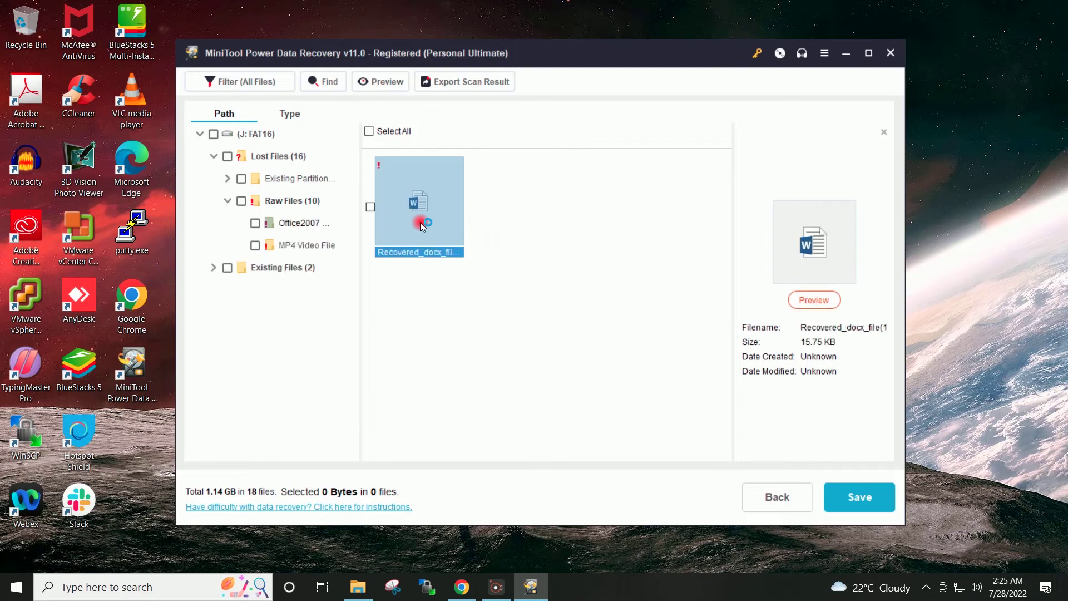
left_click(371, 207)
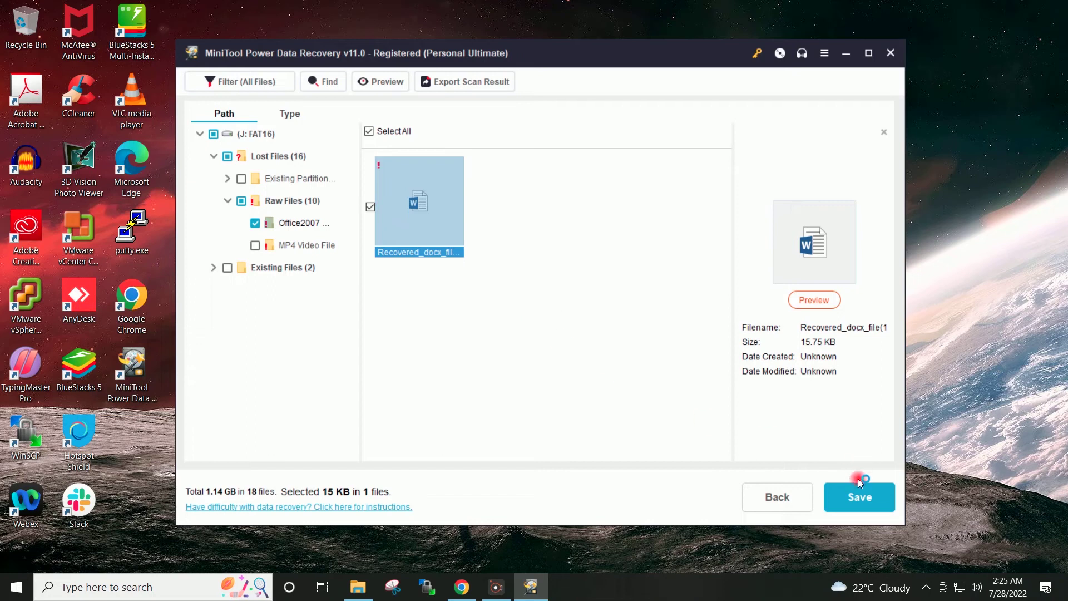
Save the marked Word file to the Desktop and dismiss the Recovery Completed notice
left_click(868, 503)
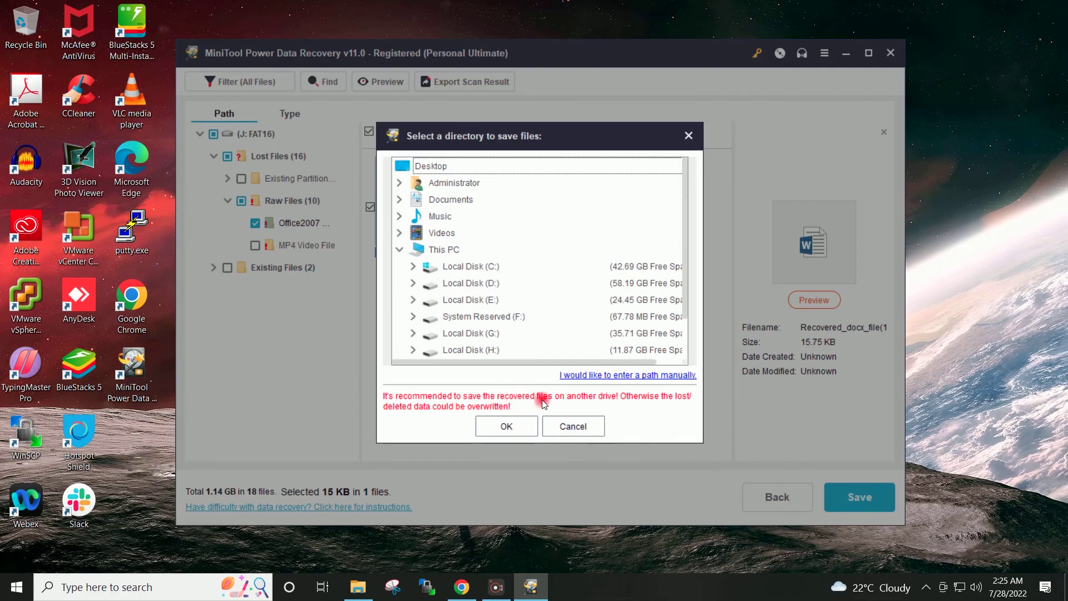
left_click(430, 166)
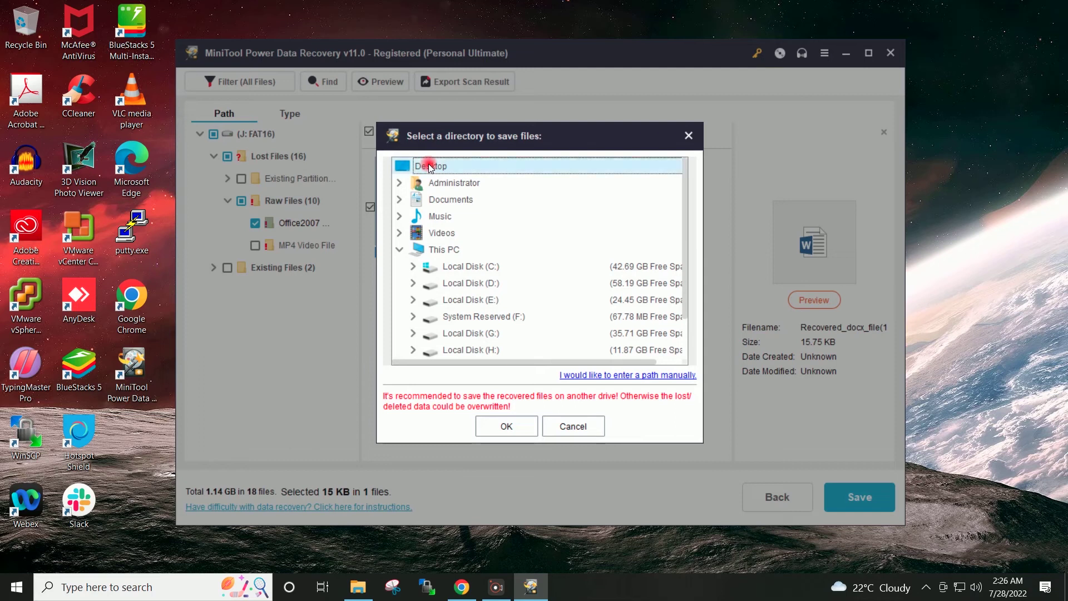
left_click(499, 428)
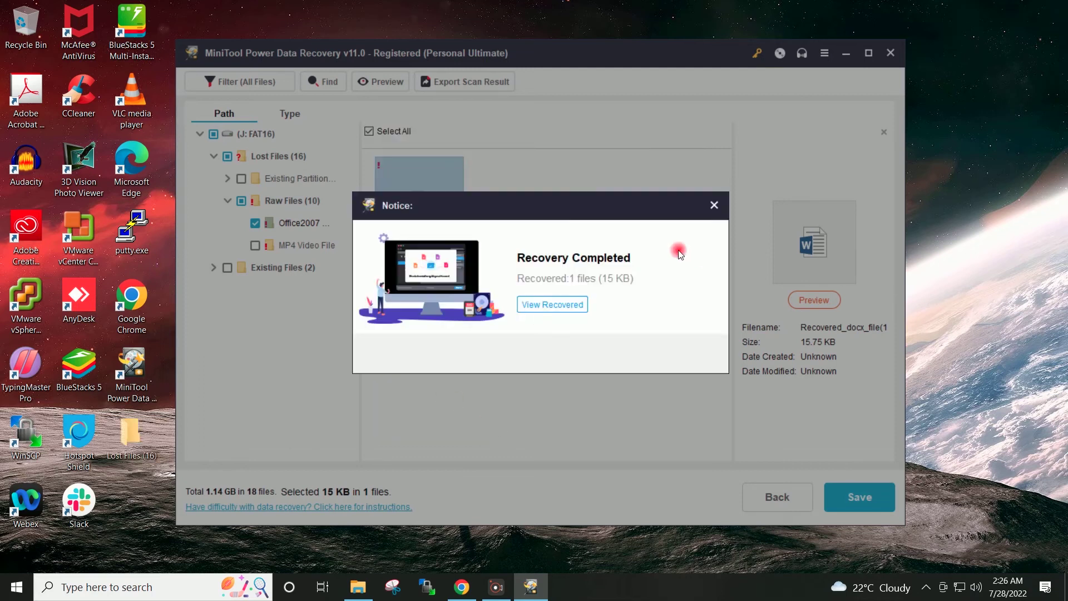
left_click(714, 205)
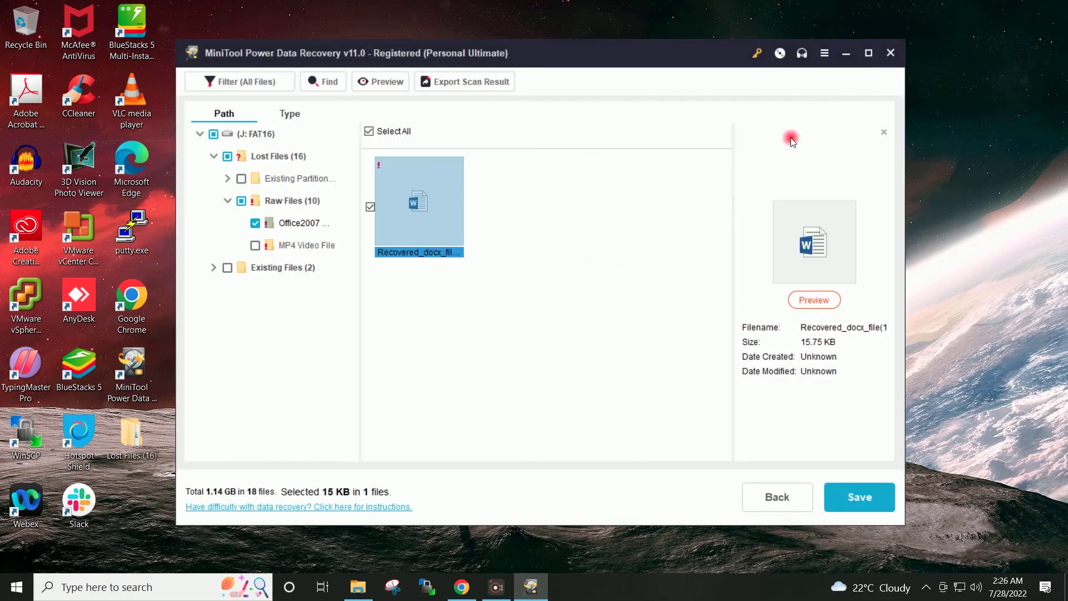
Minimize MiniTool and open Recovered_docx_file(1).docx from the Desktop's Lost Files (16) > Raw Files > Office2007 Word Document
left_click(843, 60)
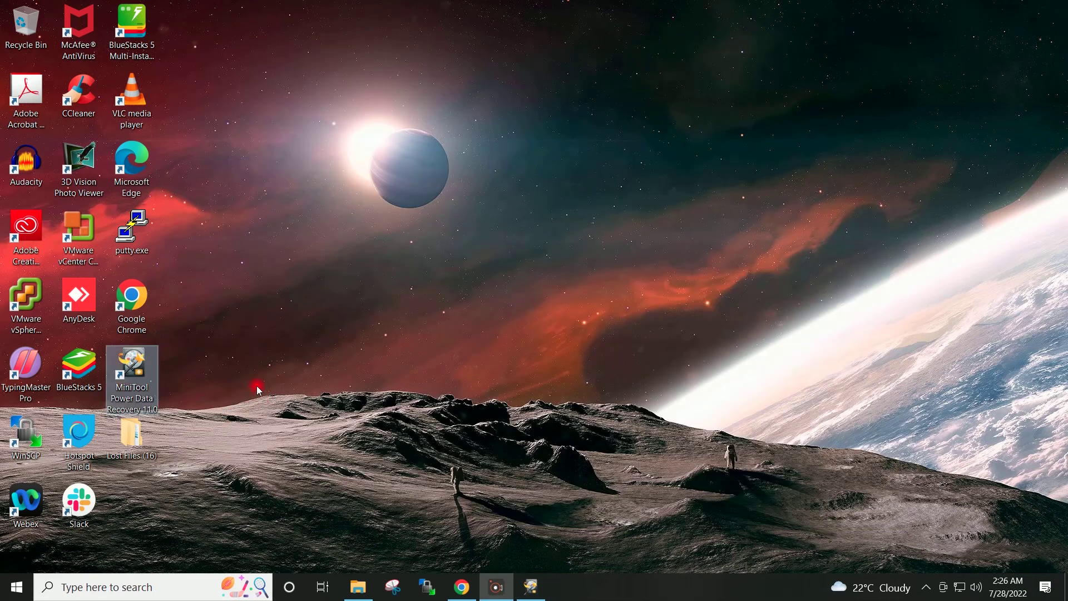
left_click(141, 439)
double_click(141, 439)
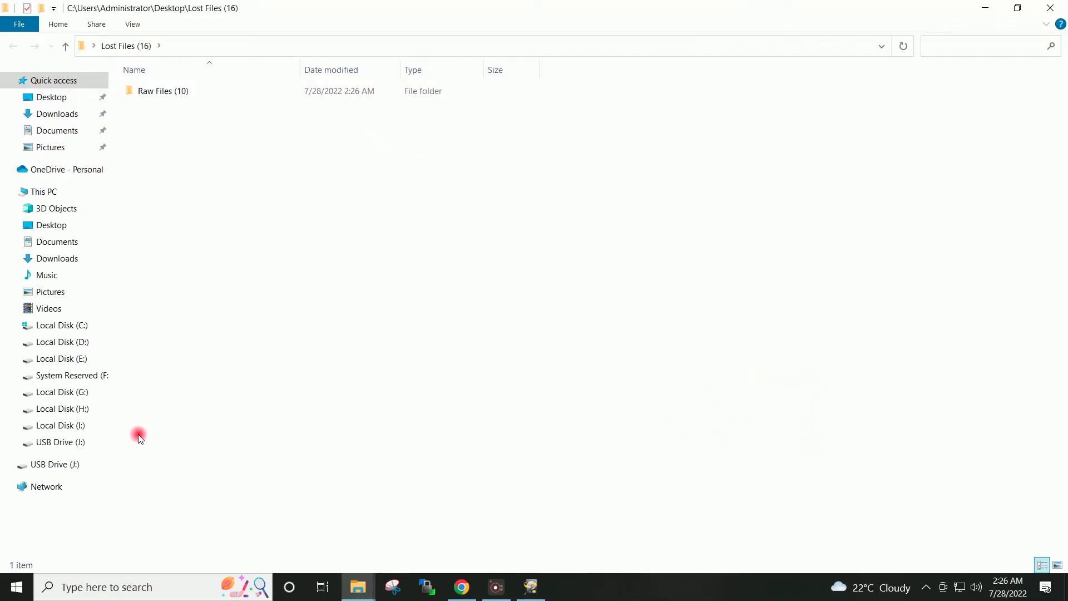
double_click(190, 91)
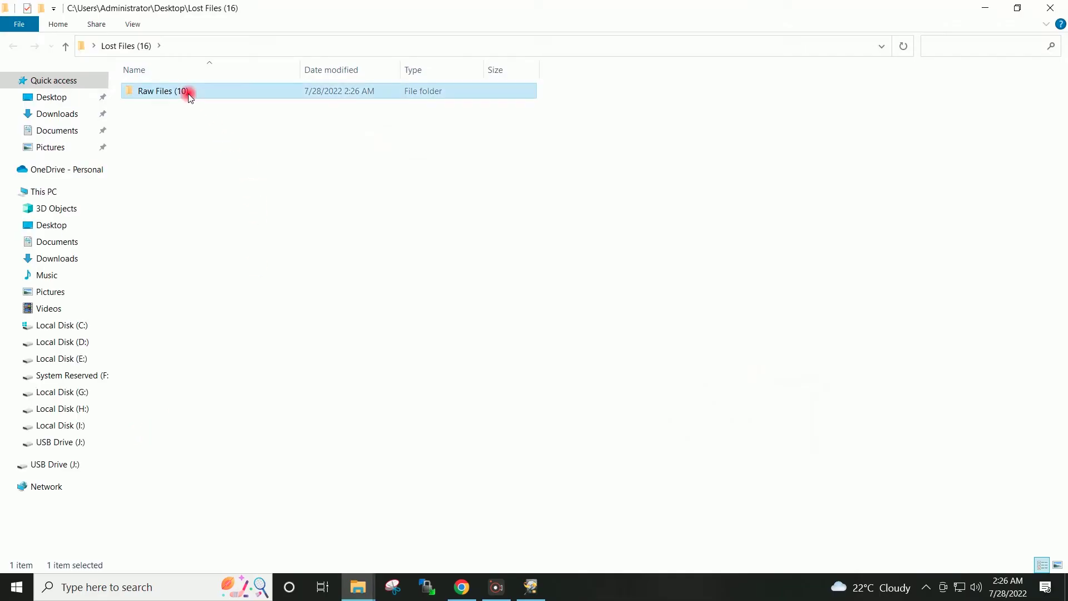
double_click(189, 93)
left_click(243, 95)
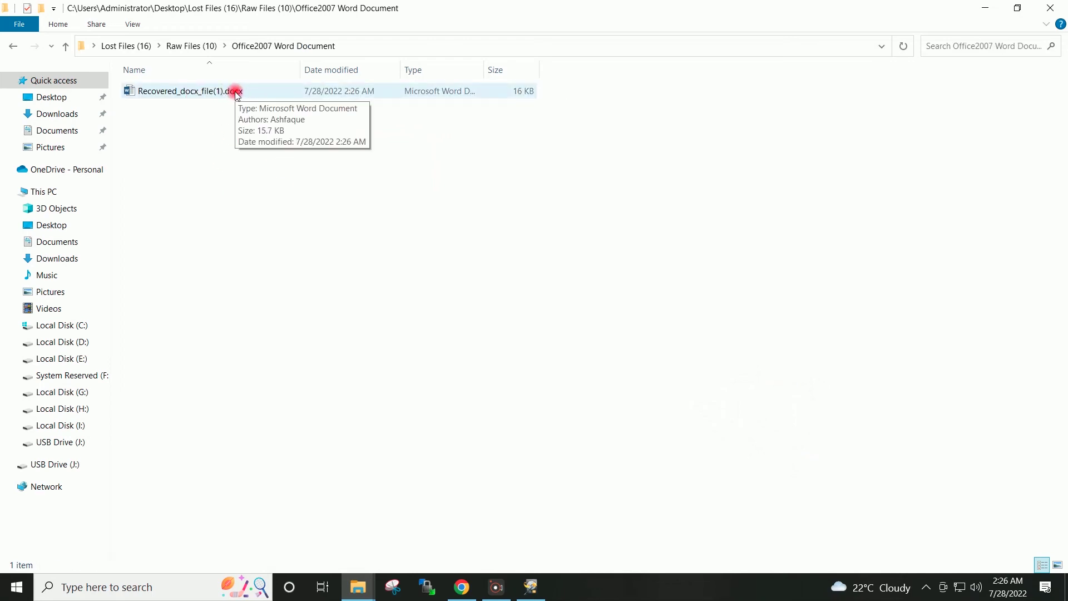
double_click(252, 91)
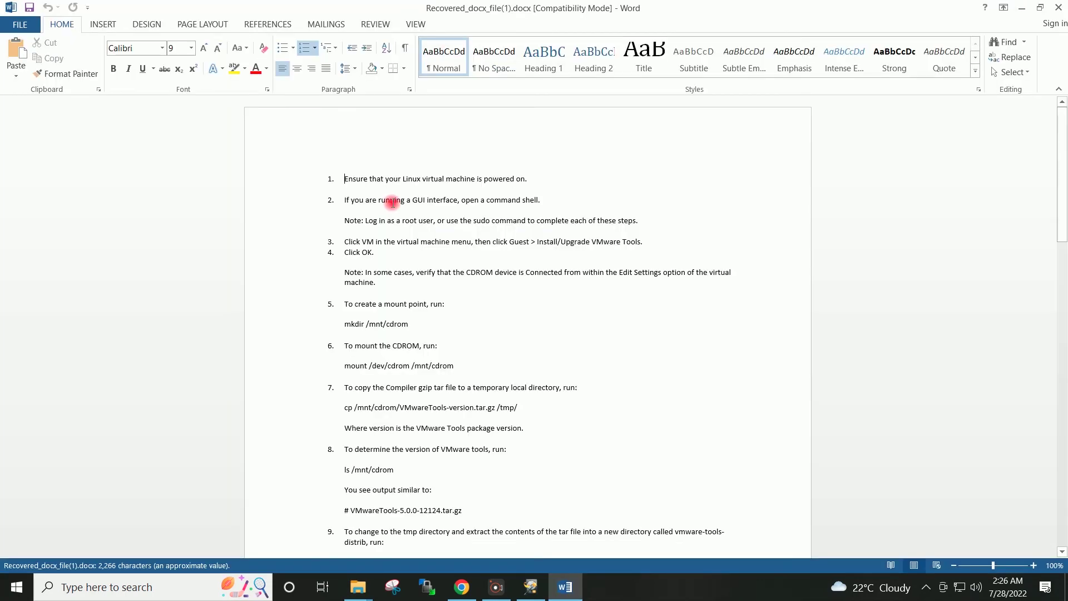
Scroll through the recovered two-page VMware Tools document and back to the top
scroll(392, 202, "down", 20)
scroll(392, 202, "down", 10)
scroll(393, 202, "up", 15)
scroll(393, 201, "up", 12)
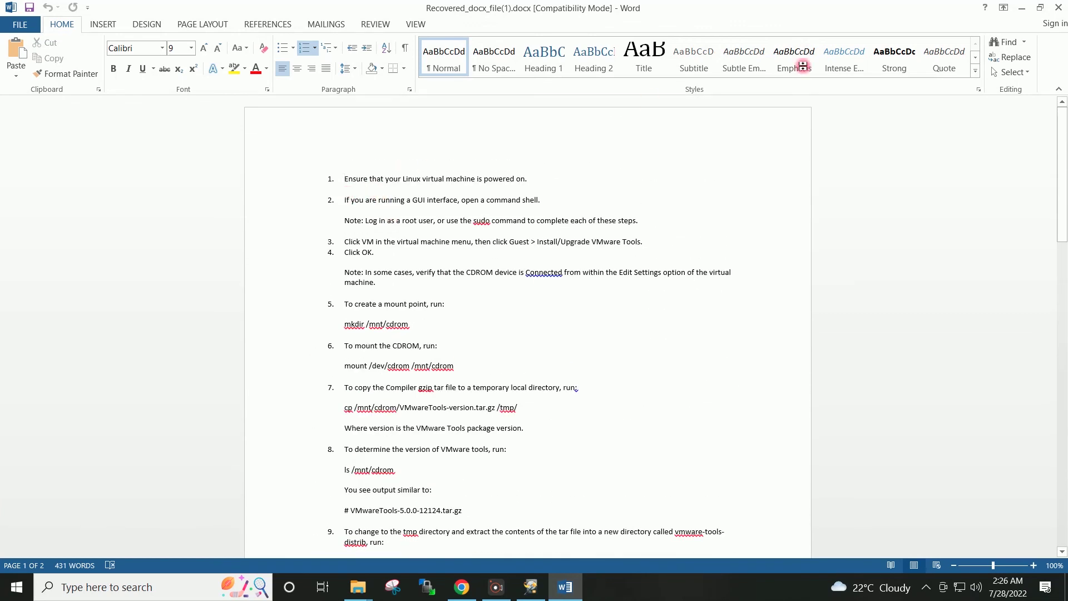